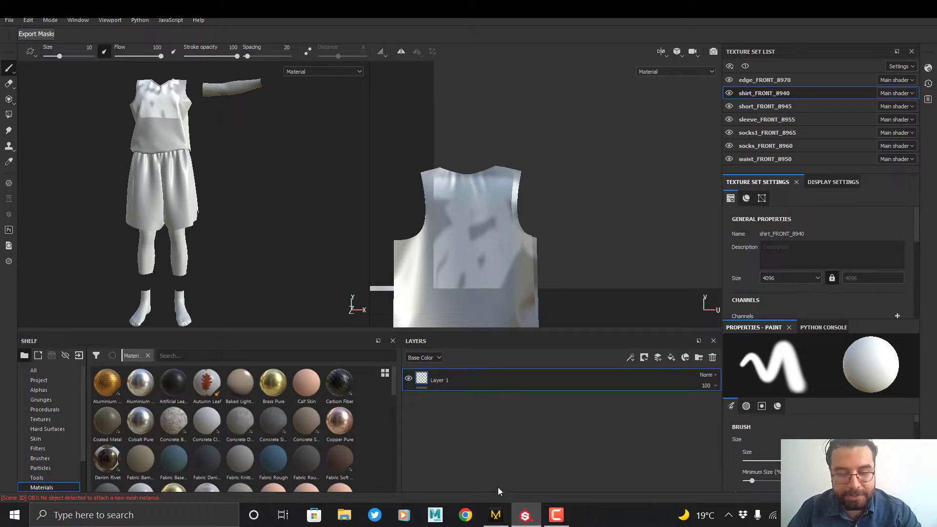
In Marvelous Designer's UV Editor, set the UVs from the pattern alignment
{"action": "left_click", "coordinate": [507, 516]}
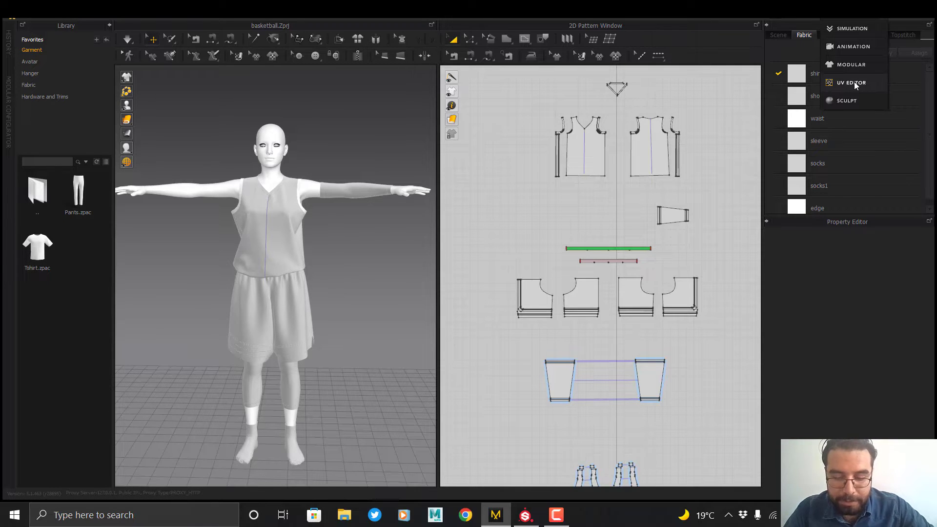
{"action": "left_click", "coordinate": [853, 83]}
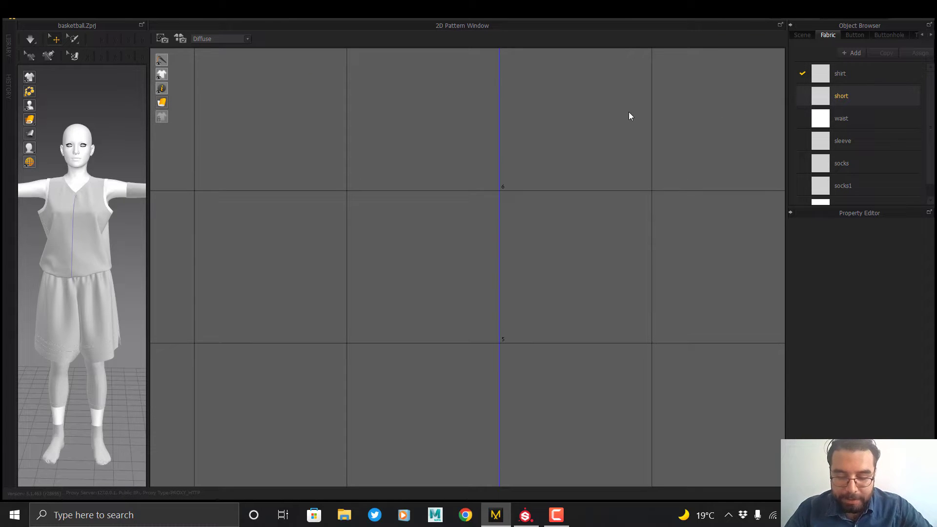
{"action": "right_click", "coordinate": [384, 149]}
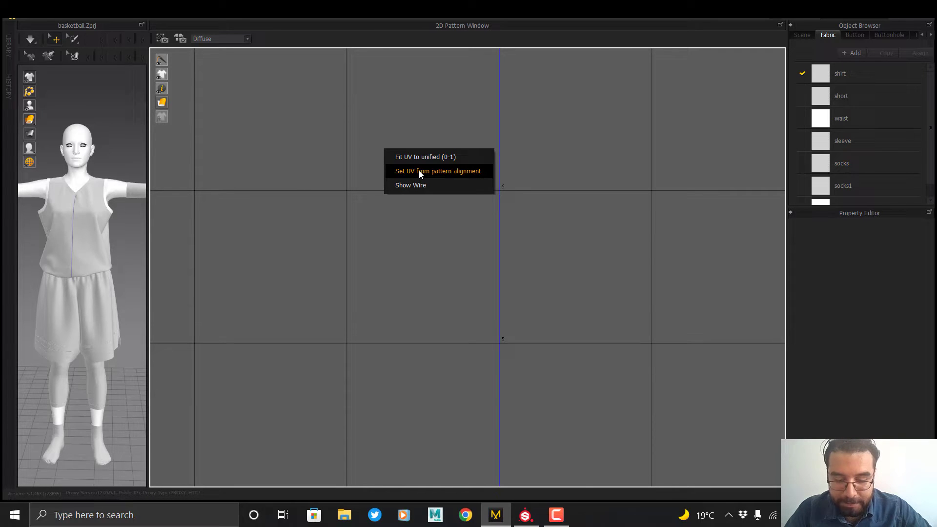
{"action": "left_click", "coordinate": [419, 171]}
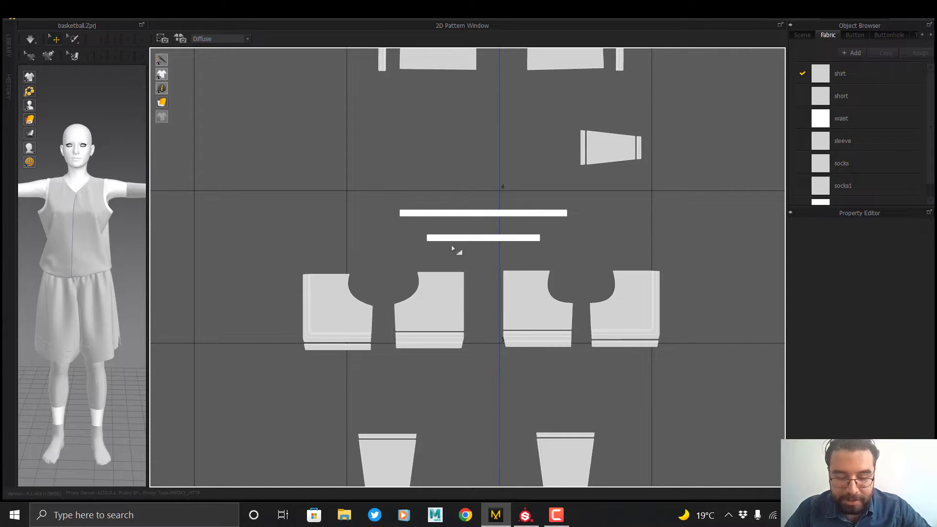
Examine where the garment patterns lie relative to the 0–1 UV tile at the origin
{"action": "scroll", "coordinate": [541, 234], "scroll_direction": "down", "scroll_amount": 8}
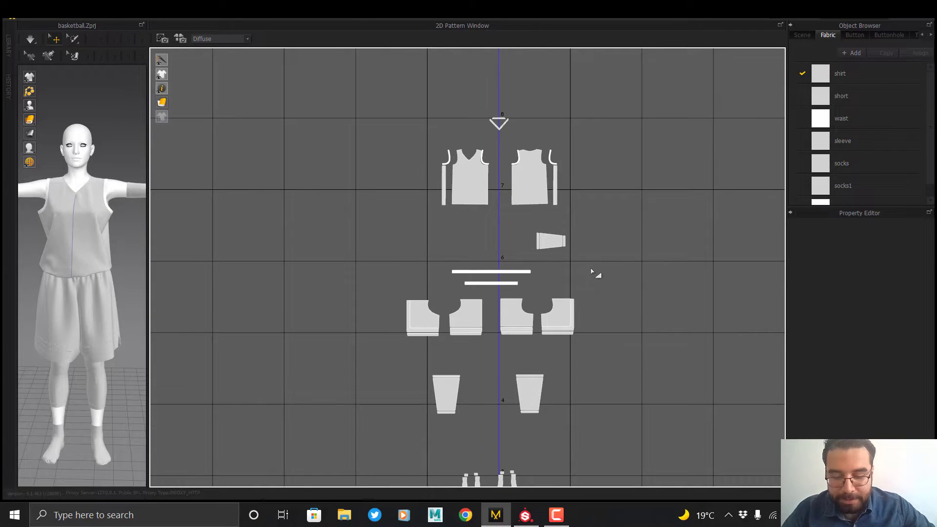
{"action": "mouse_move", "coordinate": [621, 274]}
{"action": "middle_mouse_down"}
{"action": "mouse_move", "coordinate": [633, 185]}
{"action": "mouse_move", "coordinate": [611, 189]}
{"action": "middle_mouse_up"}
{"action": "middle_click_drag", "start_coordinate": [604, 288], "coordinate": [592, 171]}
{"action": "middle_click_drag", "start_coordinate": [595, 315], "coordinate": [550, 249]}
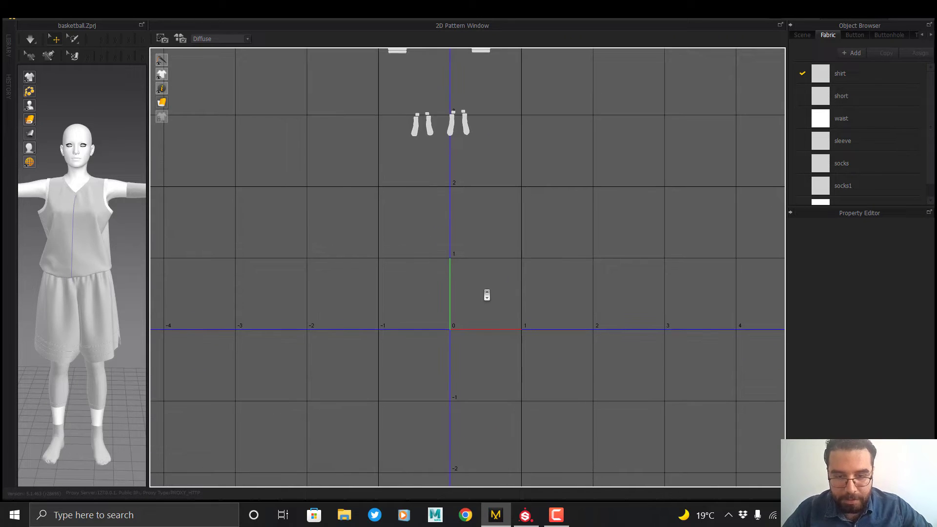
{"action": "scroll", "coordinate": [486, 294], "scroll_direction": "up", "scroll_amount": 5}
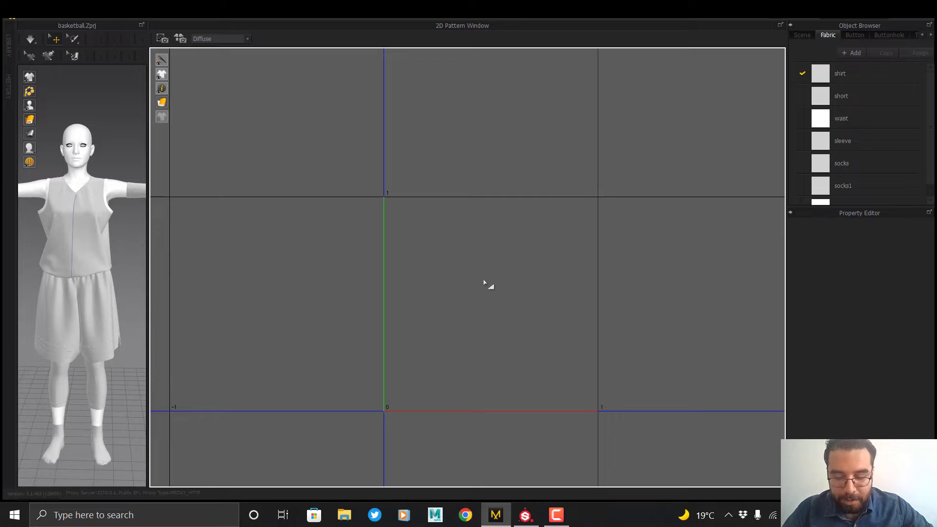
{"action": "scroll", "coordinate": [473, 270], "scroll_direction": "down", "scroll_amount": 2}
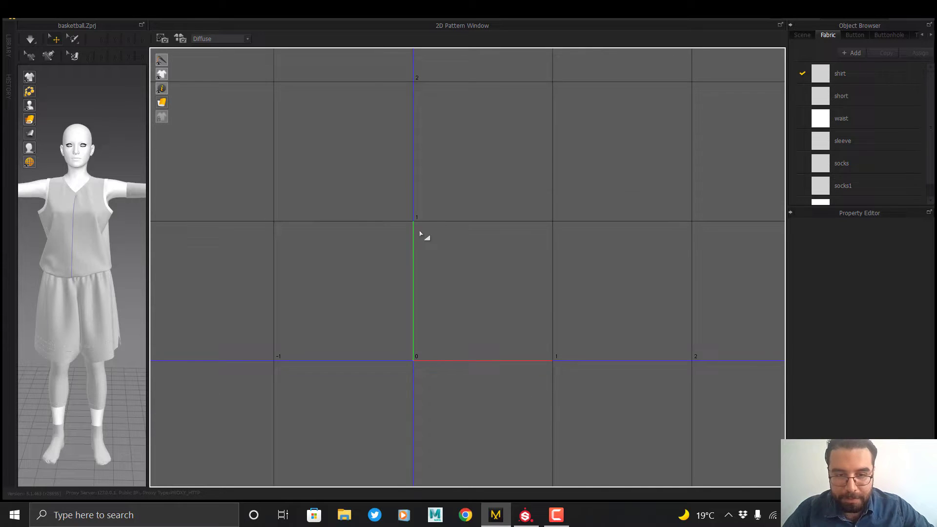
{"action": "scroll", "coordinate": [523, 261], "scroll_direction": "down", "scroll_amount": 3}
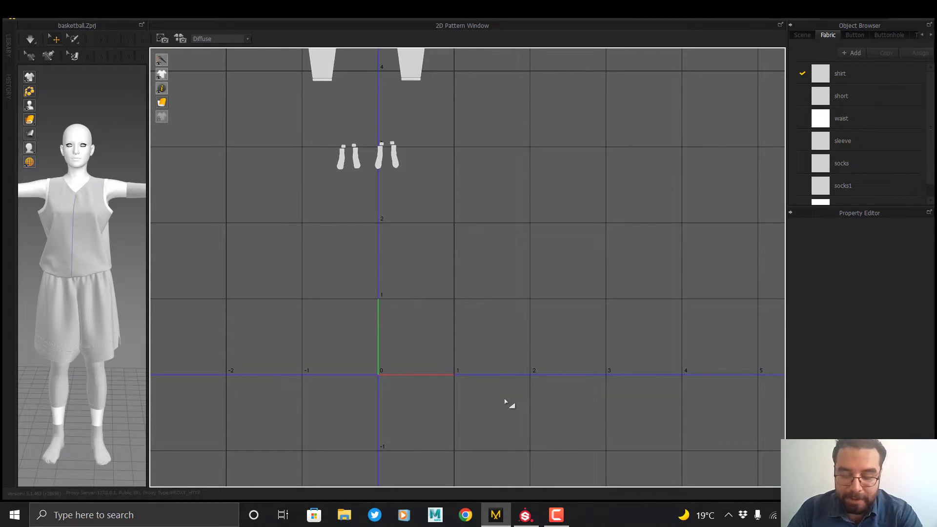
{"action": "middle_click_drag", "start_coordinate": [471, 273], "coordinate": [513, 451]}
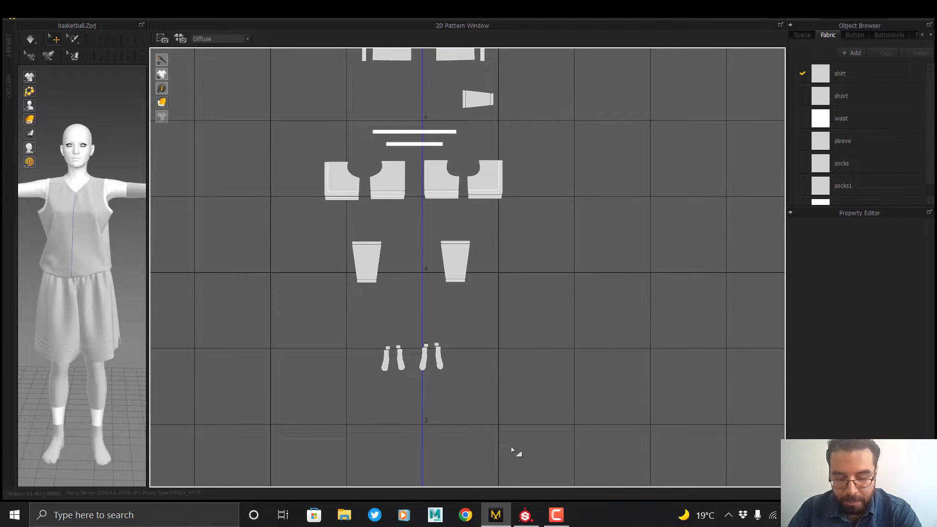
Move the shirt panels, trims, collar and sleeve into the 0–1 UV tile and scale them down to fit
{"action": "left_click_drag", "start_coordinate": [552, 89], "coordinate": [338, 264]}
{"action": "left_click_drag", "start_coordinate": [148, 263], "coordinate": [240, 250]}
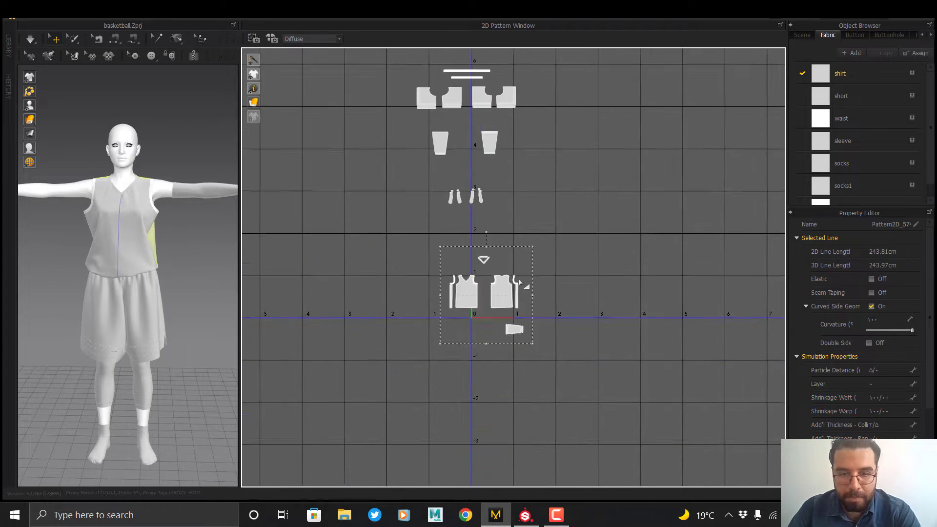
{"action": "scroll", "coordinate": [519, 281], "scroll_direction": "up", "scroll_amount": 5}
{"action": "left_click_drag", "start_coordinate": [544, 185], "coordinate": [448, 288]}
{"action": "left_click_drag", "start_coordinate": [399, 378], "coordinate": [469, 330]}
{"action": "left_click_drag", "start_coordinate": [519, 232], "coordinate": [499, 256]}
{"action": "left_click_drag", "start_coordinate": [418, 273], "coordinate": [428, 245]}
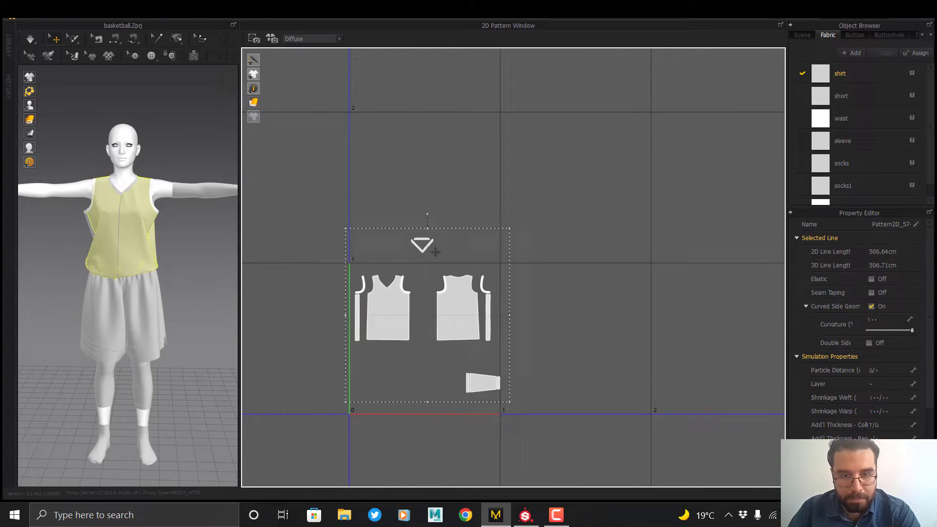
Move the collar and the sleeve closer to the shirt panels inside the first UV tile
{"action": "left_click_drag", "start_coordinate": [400, 203], "coordinate": [424, 275]}
{"action": "left_click_drag", "start_coordinate": [437, 373], "coordinate": [507, 403]}
{"action": "left_click_drag", "start_coordinate": [483, 383], "coordinate": [472, 363]}
Move the shorts, waistbands, leg pieces and socks into the second UV tile and scale them down as a group
{"action": "scroll", "coordinate": [556, 186], "scroll_direction": "down", "scroll_amount": 6}
{"action": "middle_click_drag", "start_coordinate": [556, 180], "coordinate": [555, 347]}
{"action": "middle_click_drag", "start_coordinate": [511, 128], "coordinate": [531, 295]}
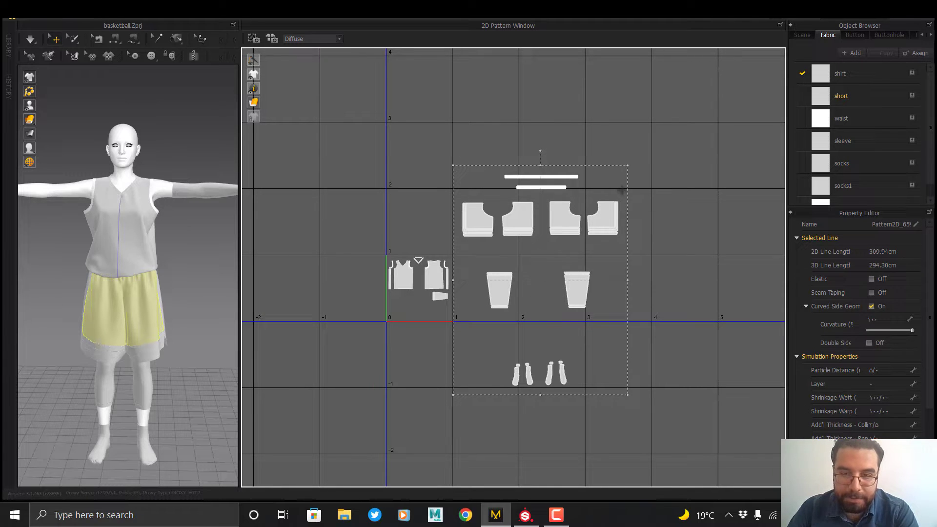
{"action": "left_click_drag", "start_coordinate": [628, 166], "coordinate": [444, 329]}
{"action": "scroll", "coordinate": [537, 293], "scroll_direction": "up", "scroll_amount": 3}
{"action": "left_click_drag", "start_coordinate": [464, 312], "coordinate": [452, 291]}
{"action": "left_click_drag", "start_coordinate": [452, 385], "coordinate": [520, 348]}
{"action": "left_click_drag", "start_coordinate": [498, 362], "coordinate": [480, 313]}
{"action": "scroll", "coordinate": [471, 259], "scroll_direction": "up", "scroll_amount": 8}
{"action": "left_click_drag", "start_coordinate": [510, 247], "coordinate": [430, 285]}
{"action": "left_click_drag", "start_coordinate": [439, 276], "coordinate": [422, 290]}
{"action": "left_click", "coordinate": [514, 272]}
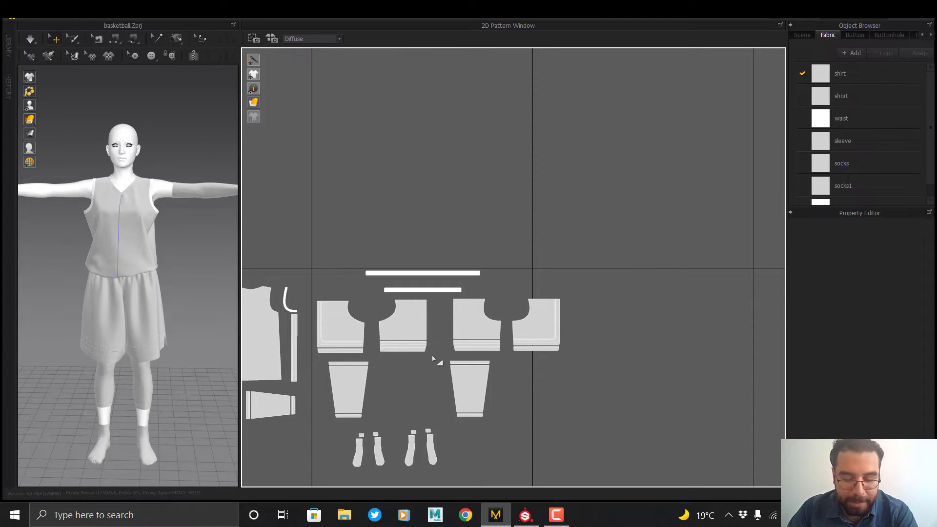
Enlarge the shirt, trim, collar and sleeve group in the first UV tile
{"action": "middle_click_drag", "start_coordinate": [405, 308], "coordinate": [594, 189]}
{"action": "left_click_drag", "start_coordinate": [345, 167], "coordinate": [542, 300]}
{"action": "scroll", "coordinate": [439, 273], "scroll_direction": "up", "scroll_amount": 2}
{"action": "left_click_drag", "start_coordinate": [379, 247], "coordinate": [294, 181]}
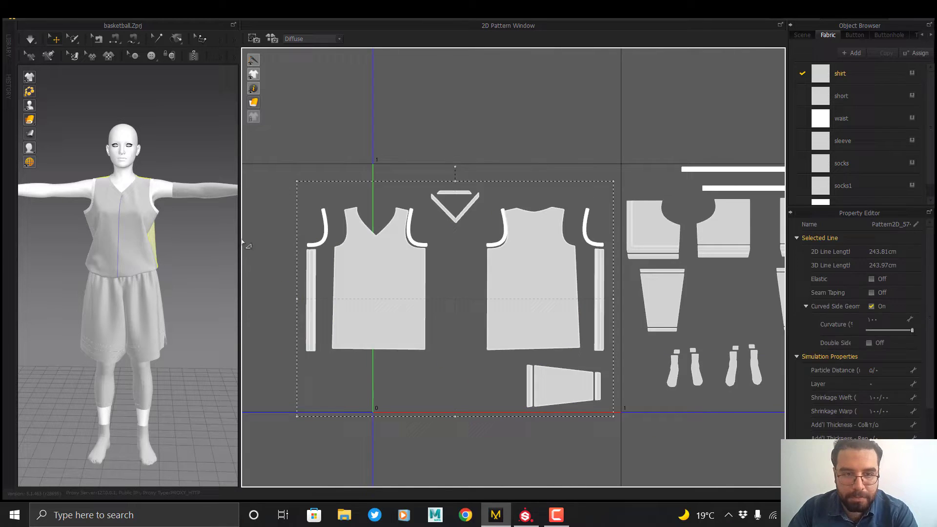
Set the shirt front and back side by side along the first tile's bottom edge, with the sleeve, collar, strips and trims above
{"action": "left_click_drag", "start_coordinate": [380, 273], "coordinate": [431, 327]}
{"action": "scroll", "coordinate": [390, 341], "scroll_direction": "up", "scroll_amount": 4}
{"action": "left_click_drag", "start_coordinate": [332, 207], "coordinate": [360, 205]}
{"action": "scroll", "coordinate": [351, 171], "scroll_direction": "down", "scroll_amount": 3}
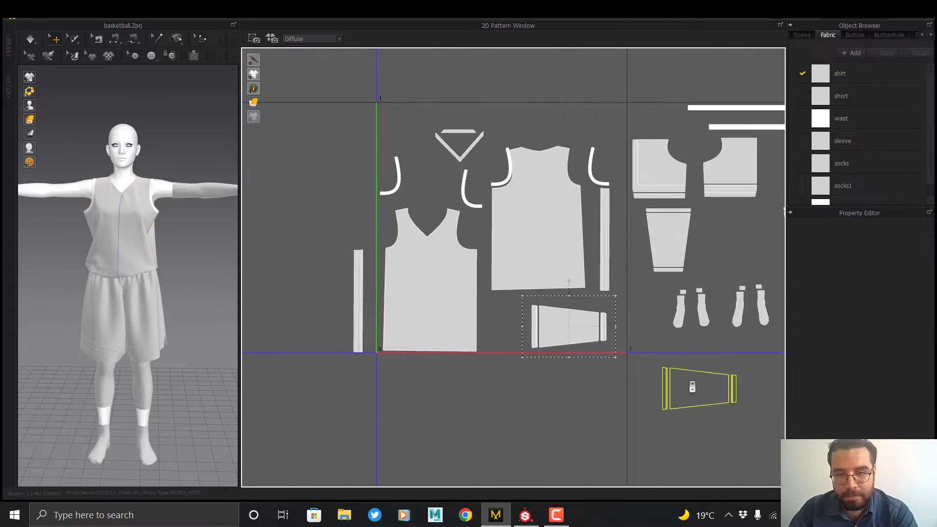
{"action": "scroll", "coordinate": [406, 266], "scroll_direction": "up", "scroll_amount": 5}
{"action": "scroll", "coordinate": [406, 267], "scroll_direction": "down", "scroll_amount": 5}
{"action": "left_click_drag", "start_coordinate": [583, 274], "coordinate": [497, 149]}
{"action": "left_click_drag", "start_coordinate": [307, 361], "coordinate": [509, 175]}
{"action": "left_click_drag", "start_coordinate": [692, 440], "coordinate": [413, 114]}
{"action": "left_click_drag", "start_coordinate": [570, 193], "coordinate": [538, 193]}
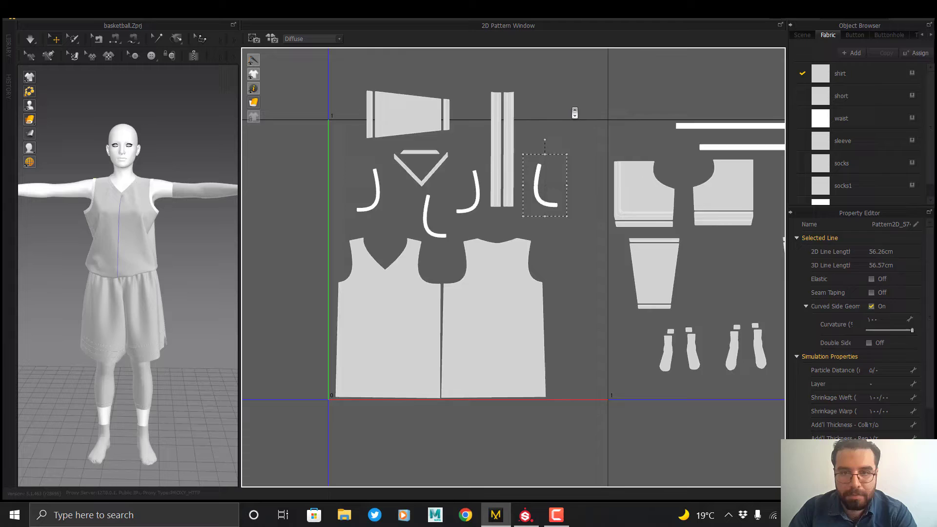
Scale the shirt group up until front and back span the first tile's width, and fit the sleeve above the front panel
{"action": "left_click_drag", "start_coordinate": [576, 85], "coordinate": [327, 412]}
{"action": "scroll", "coordinate": [581, 111], "scroll_direction": "down", "scroll_amount": 1}
{"action": "left_click_drag", "start_coordinate": [581, 102], "coordinate": [649, 20]}
{"action": "left_click_drag", "start_coordinate": [604, 228], "coordinate": [612, 165]}
{"action": "left_click_drag", "start_coordinate": [402, 235], "coordinate": [315, 177]}
{"action": "left_click_drag", "start_coordinate": [441, 130], "coordinate": [403, 254]}
{"action": "middle_click_drag", "start_coordinate": [429, 274], "coordinate": [401, 247]}
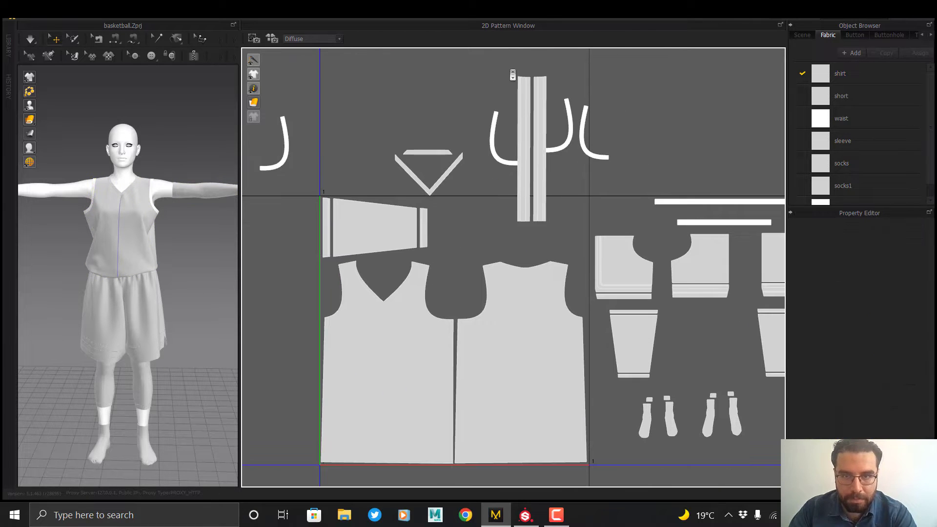
Turn the two side strips horizontal along the first tile's top edge and place the V collar beneath them
{"action": "left_click_drag", "start_coordinate": [532, 146], "coordinate": [471, 172]}
{"action": "left_click_drag", "start_coordinate": [483, 182], "coordinate": [525, 224]}
{"action": "left_click_drag", "start_coordinate": [432, 189], "coordinate": [460, 282]}
Nest the four armhole trims and the collar band in the gaps around the shirt's necklines and armholes
{"action": "left_click_drag", "start_coordinate": [283, 164], "coordinate": [479, 314]}
{"action": "scroll", "coordinate": [465, 276], "scroll_direction": "up", "scroll_amount": 4}
{"action": "left_click_drag", "start_coordinate": [468, 288], "coordinate": [483, 259]}
{"action": "left_click_drag", "start_coordinate": [457, 223], "coordinate": [575, 201]}
{"action": "left_click_drag", "start_coordinate": [537, 97], "coordinate": [453, 300]}
{"action": "left_click_drag", "start_coordinate": [633, 83], "coordinate": [655, 281]}
{"action": "left_click_drag", "start_coordinate": [384, 196], "coordinate": [444, 232]}
{"action": "key", "text": "ctrl+z"}
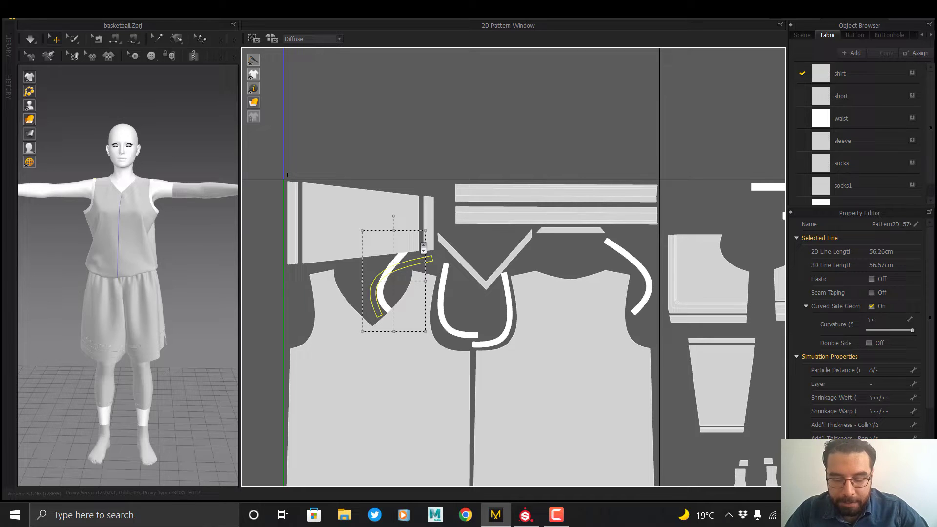
{"action": "left_click_drag", "start_coordinate": [424, 248], "coordinate": [425, 250]}
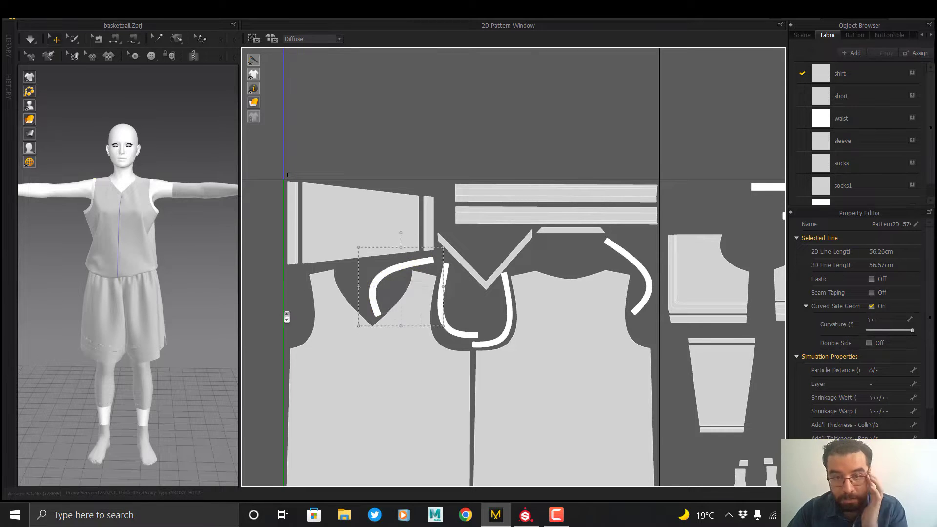
Set the two tapered leg pieces side by side and place the first two shorts panels along the second tile's bottom edge
{"action": "scroll", "coordinate": [678, 196], "scroll_direction": "down", "scroll_amount": 1}
{"action": "middle_click_drag", "start_coordinate": [679, 196], "coordinate": [364, 168]}
{"action": "left_click_drag", "start_coordinate": [376, 454], "coordinate": [531, 387]}
{"action": "left_click_drag", "start_coordinate": [417, 432], "coordinate": [717, 402]}
{"action": "left_click_drag", "start_coordinate": [362, 382], "coordinate": [434, 287]}
{"action": "left_click_drag", "start_coordinate": [407, 347], "coordinate": [645, 345]}
{"action": "left_click_drag", "start_coordinate": [431, 308], "coordinate": [337, 188]}
{"action": "left_click_drag", "start_coordinate": [353, 299], "coordinate": [426, 210]}
{"action": "left_click_drag", "start_coordinate": [390, 244], "coordinate": [385, 439]}
{"action": "key", "text": "ctrl+z"}
{"action": "key", "text": "ctrl+z"}
{"action": "key", "text": "ctrl+z"}
{"action": "key", "text": "ctrl+z"}
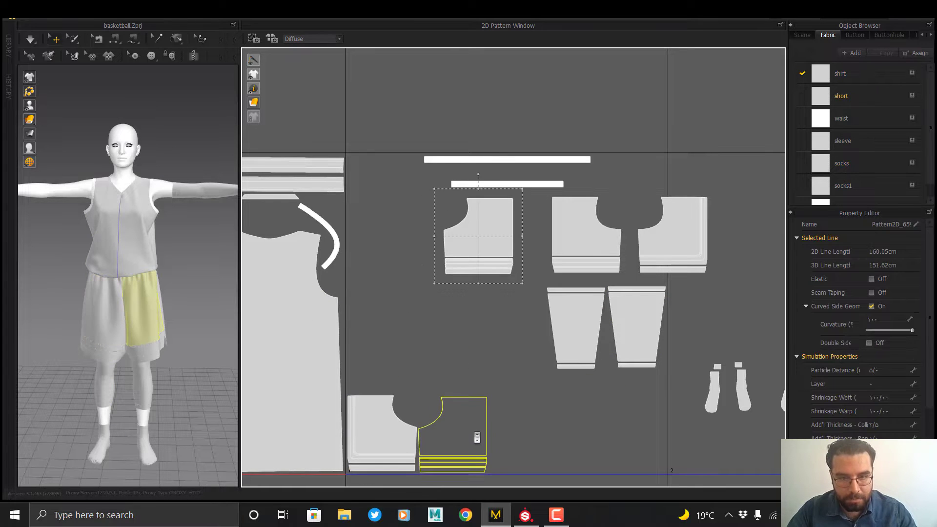
Place a third shorts panel above the first two, with the tapered leg pieces above it in the second UV tile
{"action": "key", "text": "ctrl+z"}
{"action": "key", "text": "ctrl+z"}
{"action": "key", "text": "ctrl+z"}
{"action": "key", "text": "ctrl+z"}
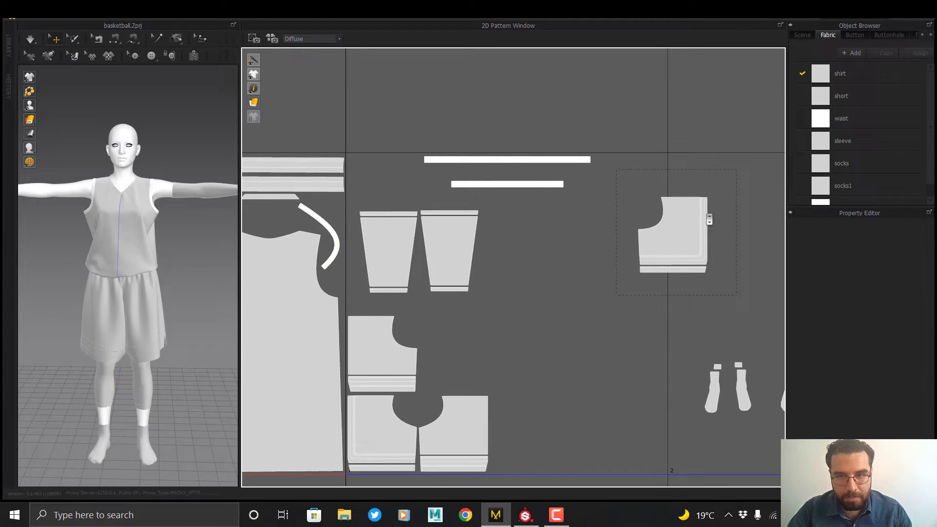
Complete a two-by-two block with the fourth shorts panel and scale up the second tile's whole group
{"action": "key", "text": "ctrl+z"}
{"action": "key", "text": "ctrl+z"}
{"action": "key", "text": "ctrl+z"}
{"action": "key", "text": "ctrl+z"}
{"action": "key", "text": "ctrl+z"}
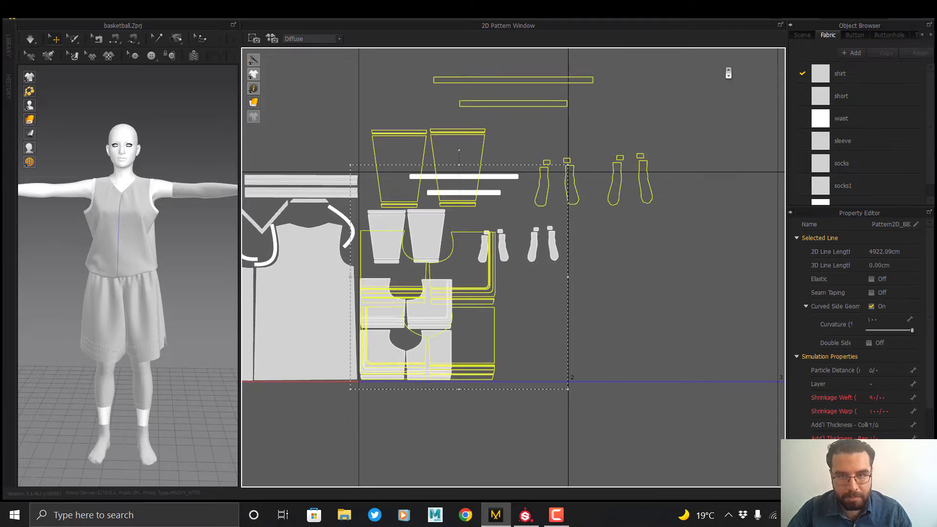
Stack the two tapered leg pieces vertically beside the shorts block at the second tile's right edge
{"action": "left_click_drag", "start_coordinate": [527, 341], "coordinate": [527, 340]}
{"action": "left_click", "coordinate": [504, 305]}
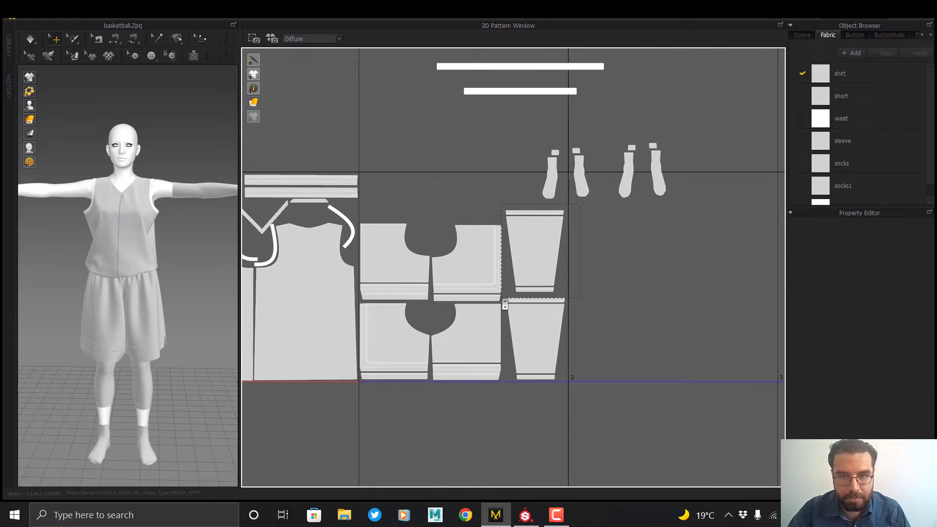
{"action": "scroll", "coordinate": [545, 286], "scroll_direction": "up", "scroll_amount": 5}
Select all the sock pieces and scale them down
{"action": "middle_click_drag", "start_coordinate": [667, 149], "coordinate": [585, 225]}
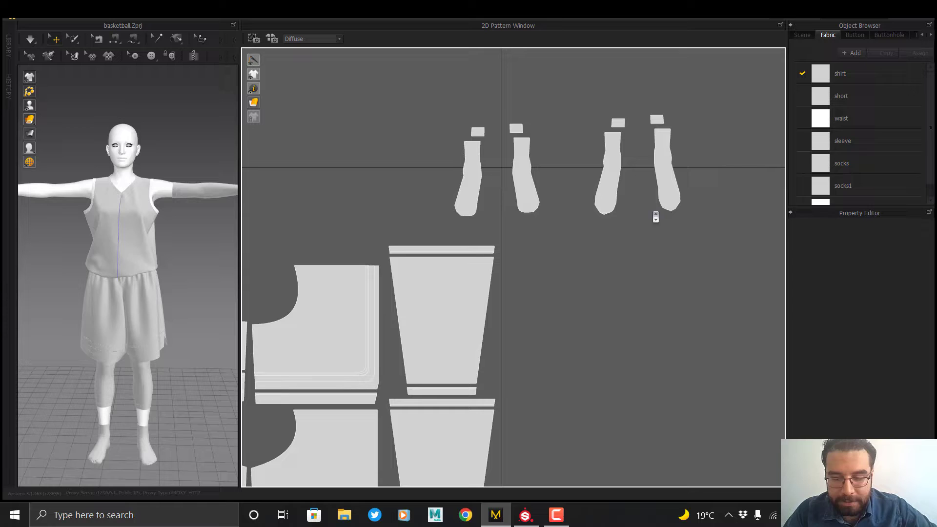
{"action": "left_click_drag", "start_coordinate": [695, 90], "coordinate": [430, 238]}
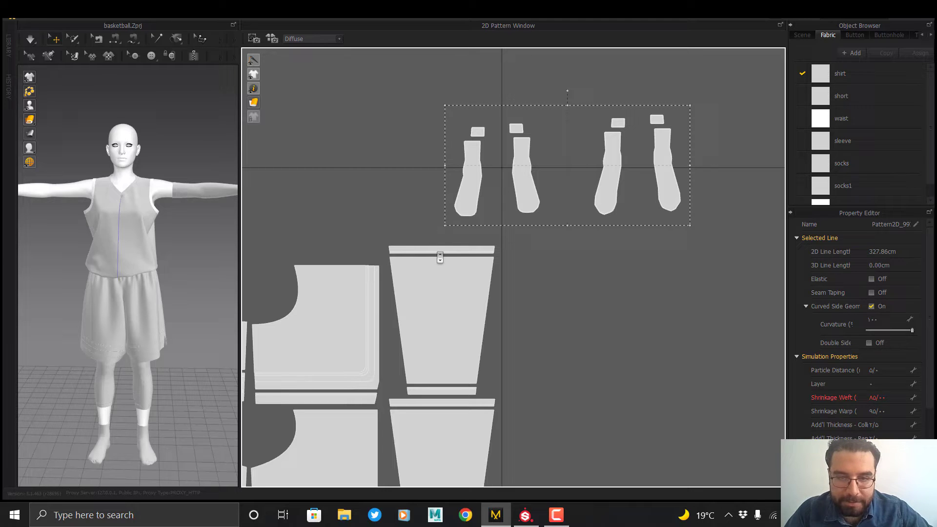
{"action": "left_click_drag", "start_coordinate": [445, 106], "coordinate": [531, 145]}
{"action": "left_click", "coordinate": [623, 257]}
Place the two waistband strips one below the other along the top edge of the second UV tile
{"action": "scroll", "coordinate": [625, 259], "scroll_direction": "down", "scroll_amount": 3}
{"action": "middle_click_drag", "start_coordinate": [476, 188], "coordinate": [498, 208]}
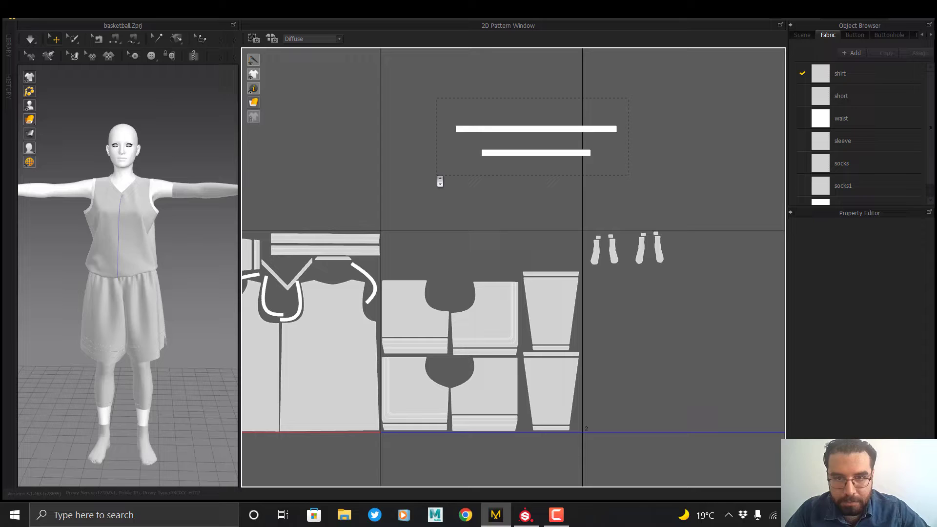
{"action": "left_click_drag", "start_coordinate": [493, 161], "coordinate": [456, 236]}
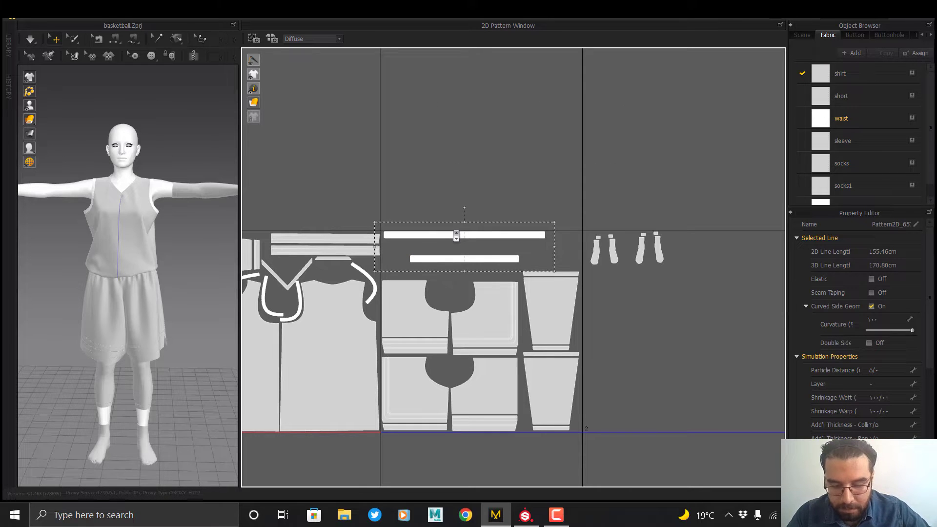
{"action": "left_click", "coordinate": [456, 237]}
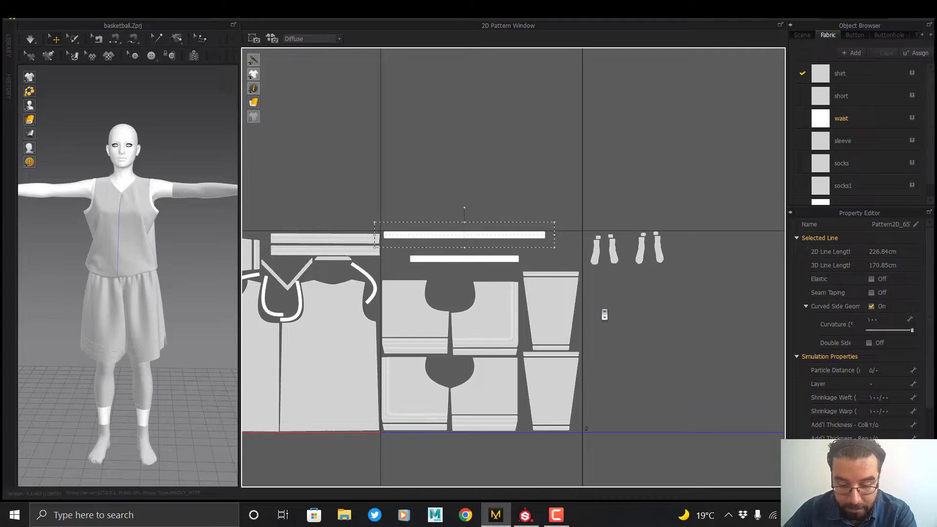
{"action": "scroll", "coordinate": [587, 287], "scroll_direction": "up", "scroll_amount": 3}
{"action": "left_click", "coordinate": [389, 273]}
{"action": "left_click_drag", "start_coordinate": [383, 250], "coordinate": [350, 230]}
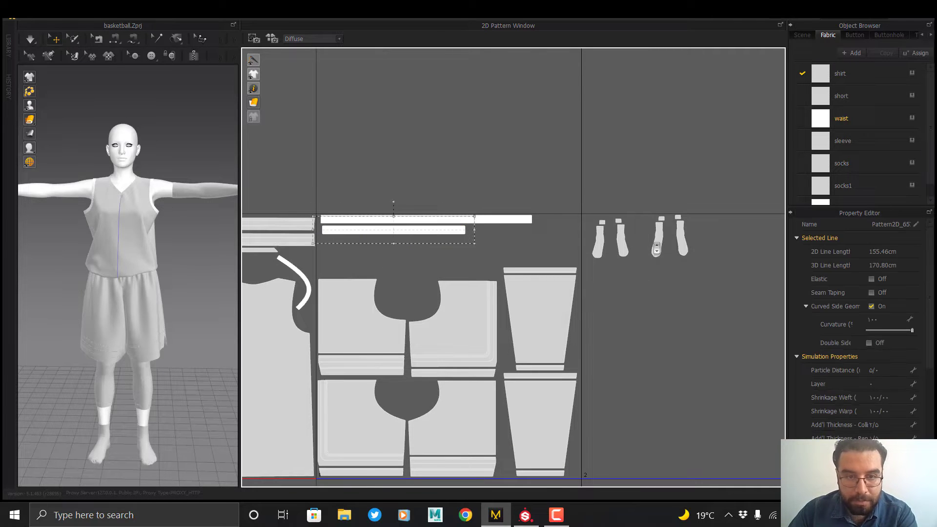
Move the sock pieces beneath the waistband strips and nest two of the socks in the upper shorts panels' crotch gap
{"action": "left_click_drag", "start_coordinate": [703, 268], "coordinate": [585, 208]}
{"action": "left_click_drag", "start_coordinate": [601, 249], "coordinate": [335, 267]}
{"action": "scroll", "coordinate": [407, 250], "scroll_direction": "up", "scroll_amount": 4}
{"action": "left_click_drag", "start_coordinate": [462, 335], "coordinate": [401, 215]}
{"action": "left_click_drag", "start_coordinate": [435, 259], "coordinate": [465, 353]}
{"action": "left_click_drag", "start_coordinate": [404, 339], "coordinate": [347, 215]}
{"action": "left_click_drag", "start_coordinate": [374, 261], "coordinate": [426, 356]}
{"action": "scroll", "coordinate": [454, 290], "scroll_direction": "down", "scroll_amount": 1}
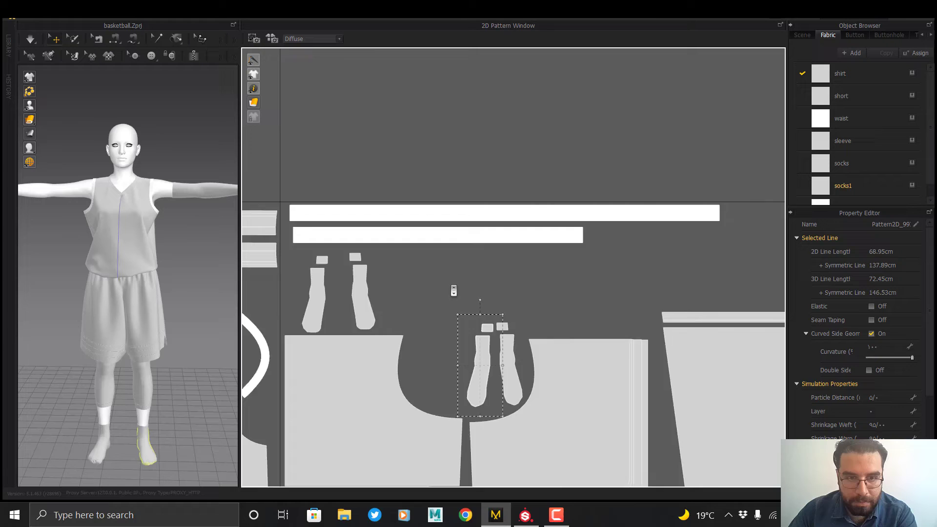
Nest the remaining two socks with their cuffs beside the others in the upper shorts panels' crotch gap
{"action": "middle_click_drag", "start_coordinate": [454, 290], "coordinate": [542, 306]}
{"action": "left_click_drag", "start_coordinate": [519, 250], "coordinate": [481, 333]}
{"action": "key", "text": "ctrl+z"}
{"action": "left_click_drag", "start_coordinate": [430, 266], "coordinate": [459, 318]}
{"action": "left_click_drag", "start_coordinate": [453, 320], "coordinate": [540, 393]}
{"action": "left_click_drag", "start_coordinate": [433, 268], "coordinate": [404, 317]}
{"action": "left_click_drag", "start_coordinate": [410, 328], "coordinate": [516, 395]}
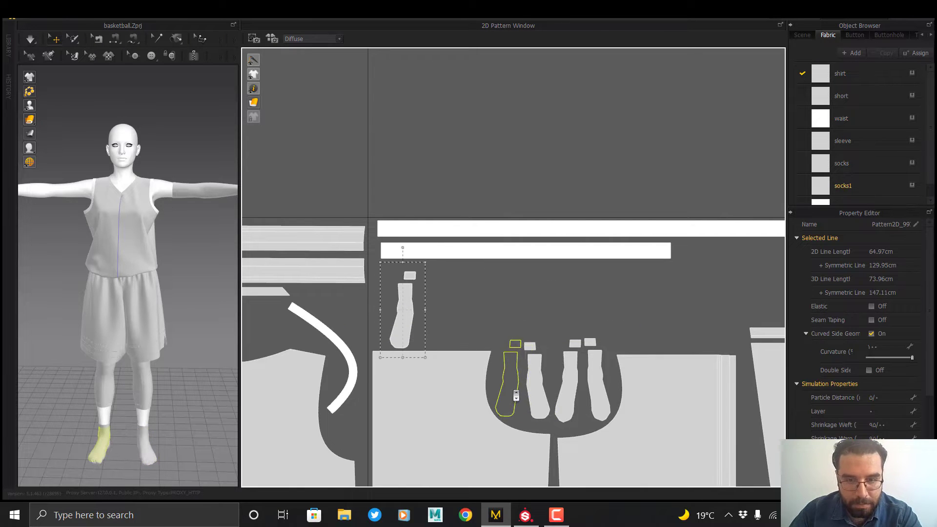
Shift the tapered leg pieces against the shorts block and enlarge the second tile's whole group slightly
{"action": "scroll", "coordinate": [516, 395], "scroll_direction": "down", "scroll_amount": 4}
{"action": "middle_click_drag", "start_coordinate": [517, 396], "coordinate": [430, 213]}
{"action": "left_click_drag", "start_coordinate": [666, 171], "coordinate": [561, 412]}
{"action": "scroll", "coordinate": [577, 266], "scroll_direction": "up", "scroll_amount": 4}
{"action": "left_click_drag", "start_coordinate": [557, 330], "coordinate": [542, 331]}
{"action": "scroll", "coordinate": [561, 273], "scroll_direction": "down", "scroll_amount": 5}
{"action": "scroll", "coordinate": [618, 149], "scroll_direction": "up", "scroll_amount": 2}
{"action": "left_click_drag", "start_coordinate": [403, 383], "coordinate": [647, 130]}
{"action": "left_click", "coordinate": [663, 227]}
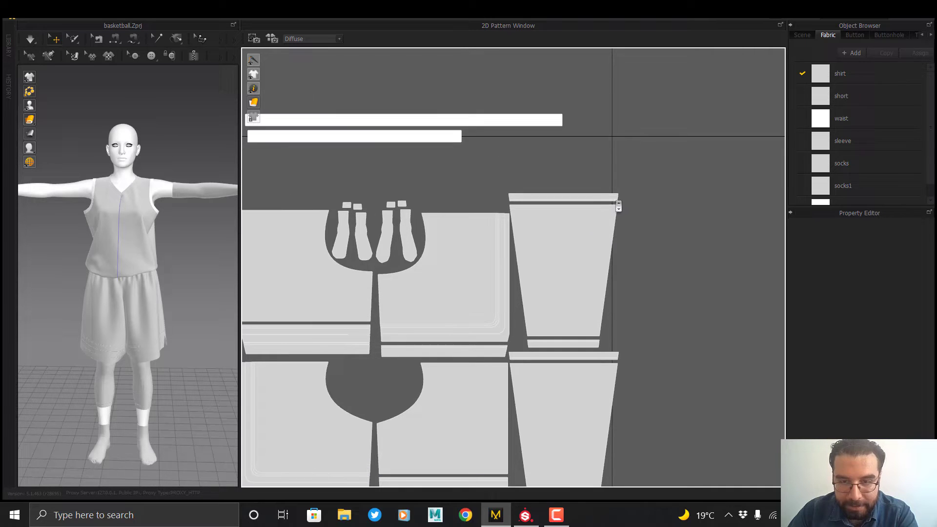
Scale the whole shorts, leg, waistband and sock group down slightly to fit inside the second UV tile's borders
{"action": "scroll", "coordinate": [617, 205], "scroll_direction": "up", "scroll_amount": 2}
{"action": "scroll", "coordinate": [616, 212], "scroll_direction": "up", "scroll_amount": 4}
{"action": "scroll", "coordinate": [634, 170], "scroll_direction": "down", "scroll_amount": 5}
{"action": "left_click_drag", "start_coordinate": [672, 157], "coordinate": [533, 491]}
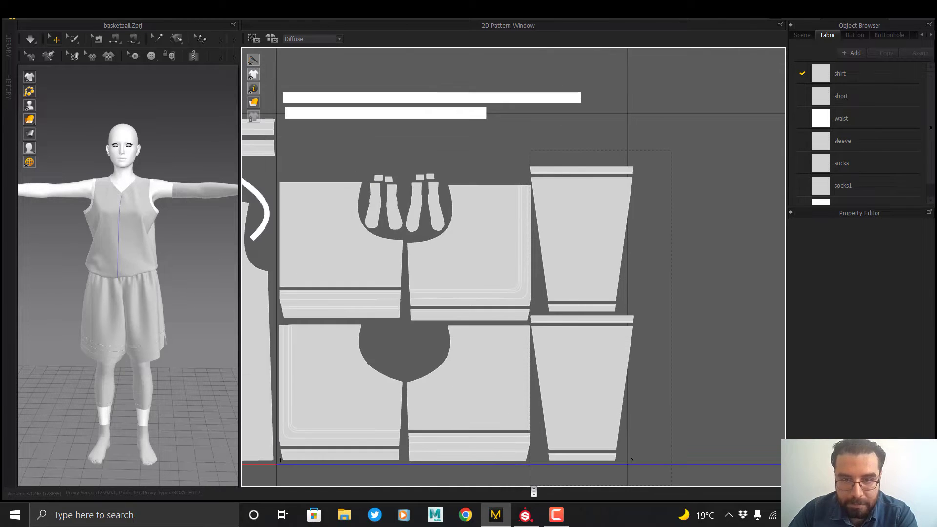
{"action": "scroll", "coordinate": [677, 171], "scroll_direction": "down", "scroll_amount": 2}
{"action": "left_click_drag", "start_coordinate": [418, 397], "coordinate": [668, 109]}
{"action": "scroll", "coordinate": [666, 169], "scroll_direction": "up", "scroll_amount": 4}
{"action": "middle_click_drag", "start_coordinate": [665, 138], "coordinate": [638, 228]}
{"action": "left_click_drag", "start_coordinate": [602, 120], "coordinate": [593, 130]}
{"action": "scroll", "coordinate": [653, 148], "scroll_direction": "up", "scroll_amount": 2}
{"action": "middle_click_drag", "start_coordinate": [617, 382], "coordinate": [646, 247]}
{"action": "scroll", "coordinate": [646, 247], "scroll_direction": "up", "scroll_amount": 2}
{"action": "scroll", "coordinate": [649, 248], "scroll_direction": "down", "scroll_amount": 6}
{"action": "middle_click_drag", "start_coordinate": [653, 316], "coordinate": [704, 245]}
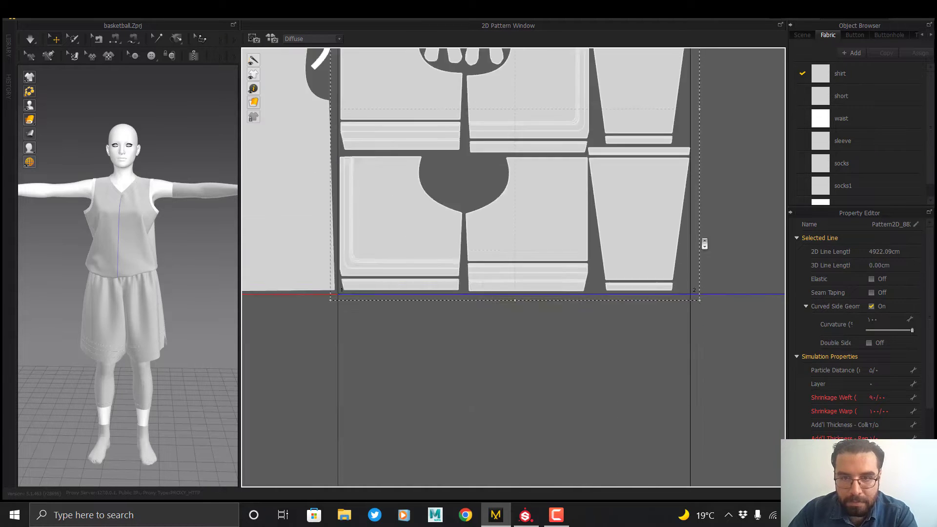
Move the two waistband strips down so they sit inside the second UV tile's upper border
{"action": "middle_click_drag", "start_coordinate": [701, 196], "coordinate": [708, 436]}
{"action": "left_click_drag", "start_coordinate": [655, 125], "coordinate": [343, 224]}
{"action": "mouse_move", "coordinate": [419, 173]}
{"action": "left_mouse_down"}
{"action": "mouse_move", "coordinate": [411, 203]}
{"action": "mouse_move", "coordinate": [417, 191]}
{"action": "left_mouse_up"}
{"action": "left_click", "coordinate": [565, 165]}
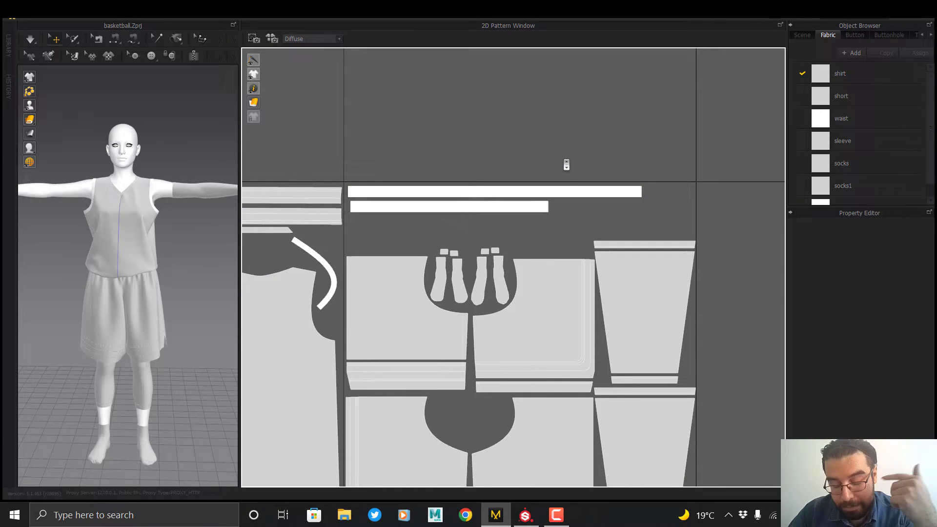
{"action": "scroll", "coordinate": [677, 222], "scroll_direction": "down", "scroll_amount": 3}
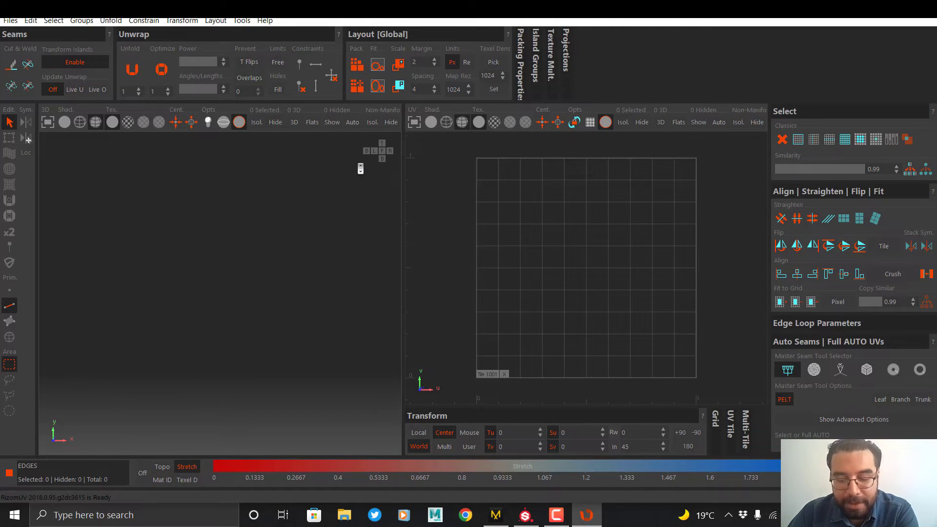
Switch to RizomUV, load no UV.obj with its existing UVs and pack the islands
{"action": "left_click", "coordinate": [11, 21]}
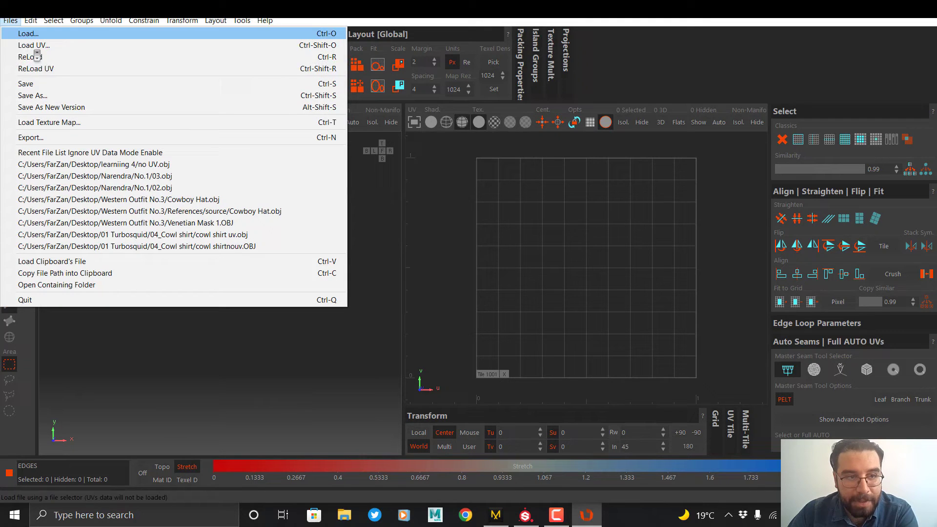
{"action": "left_click", "coordinate": [53, 47]}
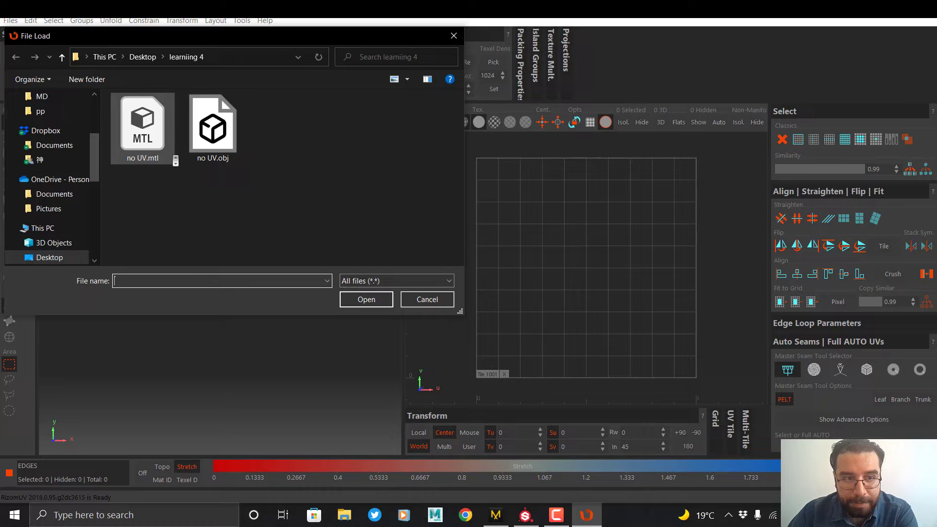
{"action": "double_click", "coordinate": [214, 146]}
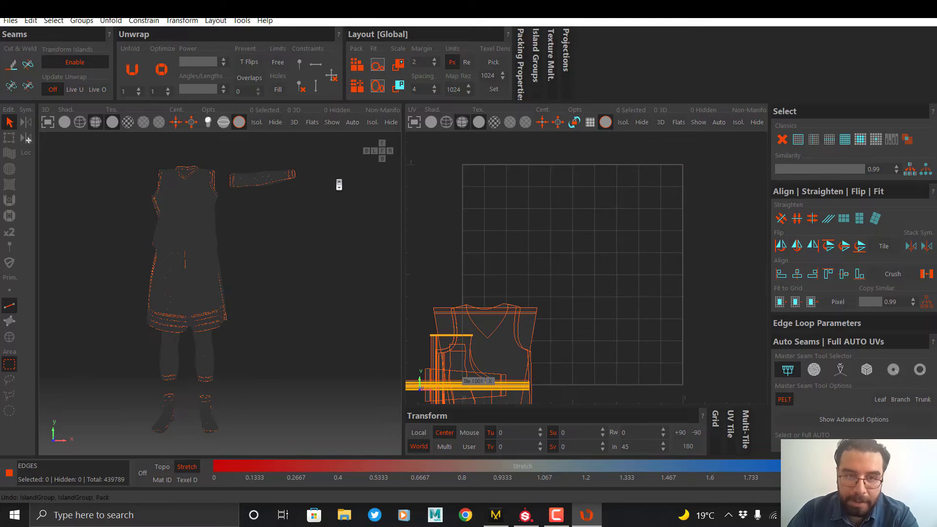
{"action": "left_click", "coordinate": [358, 64]}
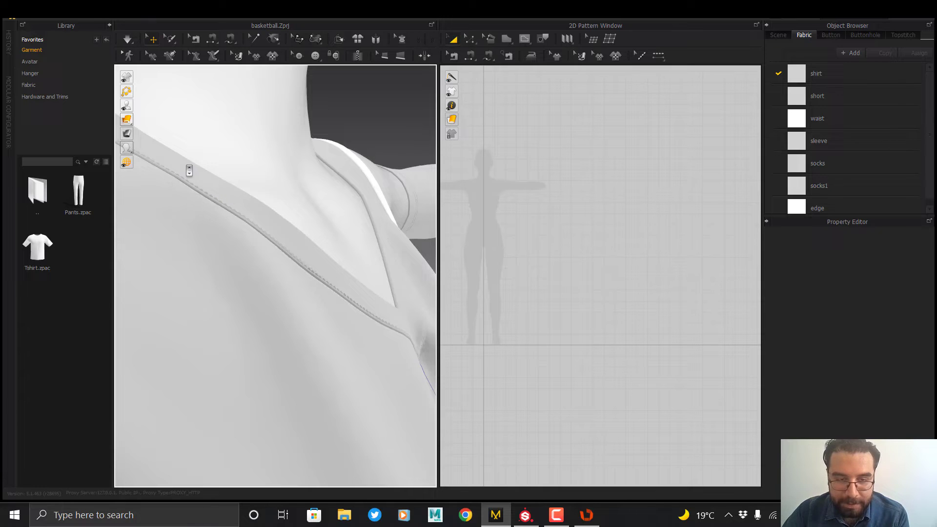
{"action": "scroll", "coordinate": [341, 295], "scroll_direction": "down", "scroll_amount": 3}
{"action": "scroll", "coordinate": [341, 295], "scroll_direction": "up", "scroll_amount": 1}
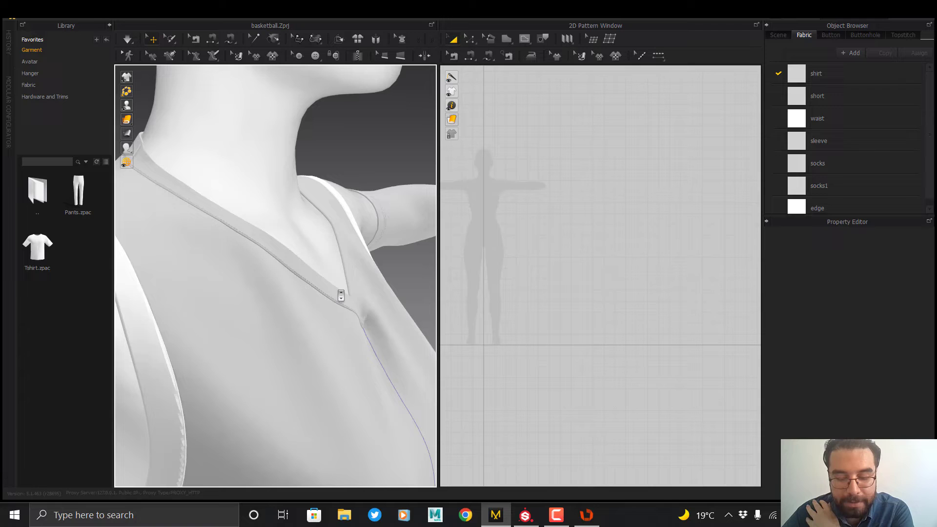
{"action": "scroll", "coordinate": [335, 291], "scroll_direction": "down", "scroll_amount": 1}
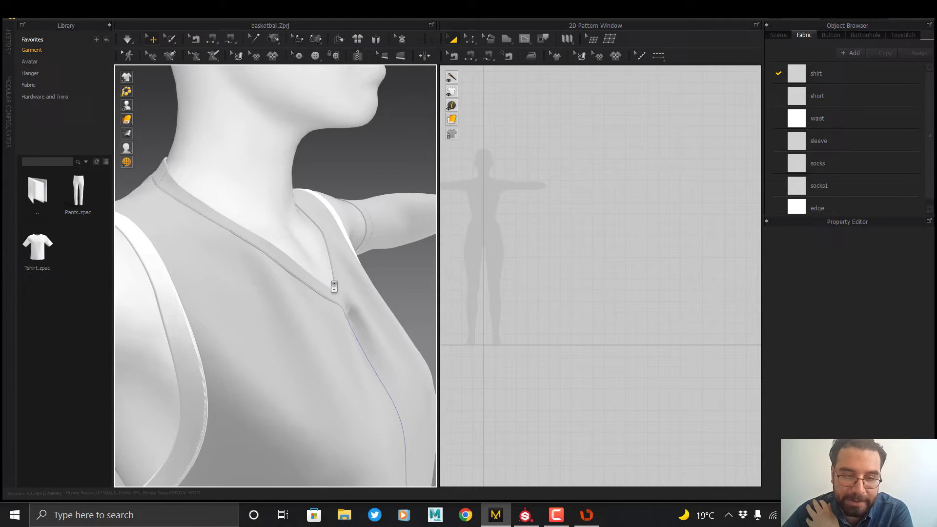
{"action": "scroll", "coordinate": [334, 287], "scroll_direction": "down", "scroll_amount": 2}
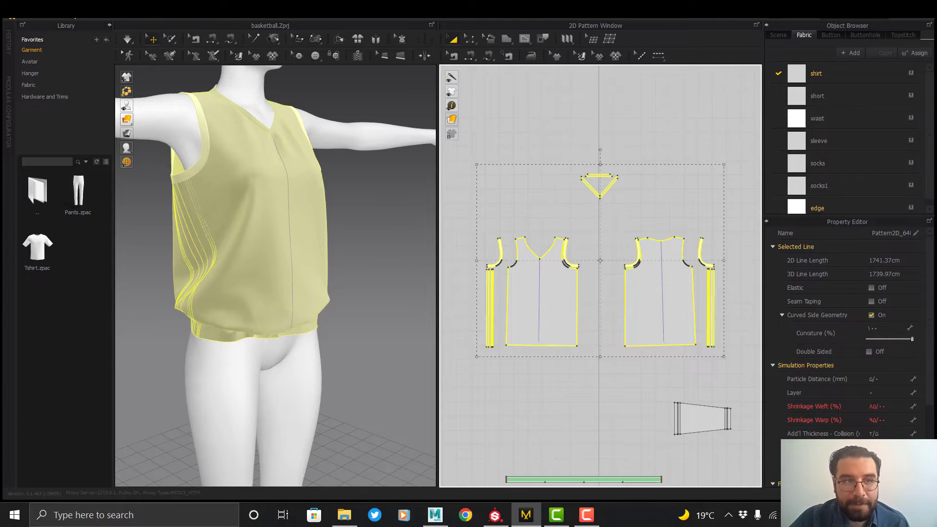
Quadrangulate the selected shirt patterns in Marvelous Designer and inspect the resulting mesh on the garment
{"action": "left_click", "coordinate": [39, 18]}
{"action": "mouse_move", "coordinate": [93, 124]}
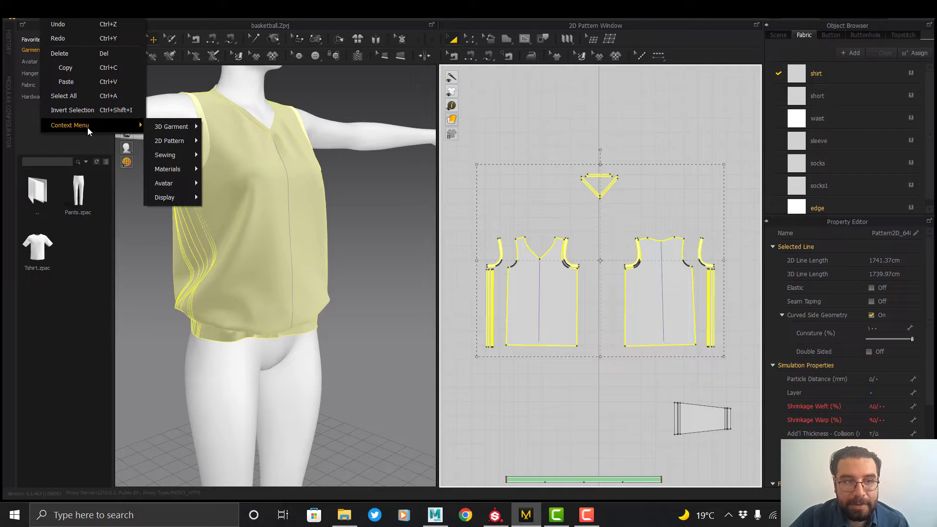
{"action": "mouse_move", "coordinate": [186, 131]}
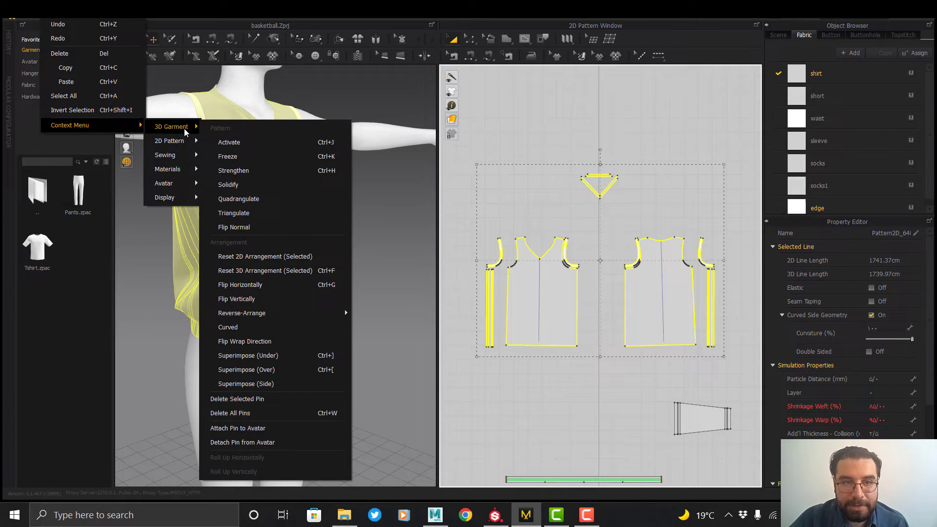
{"action": "left_click", "coordinate": [241, 203]}
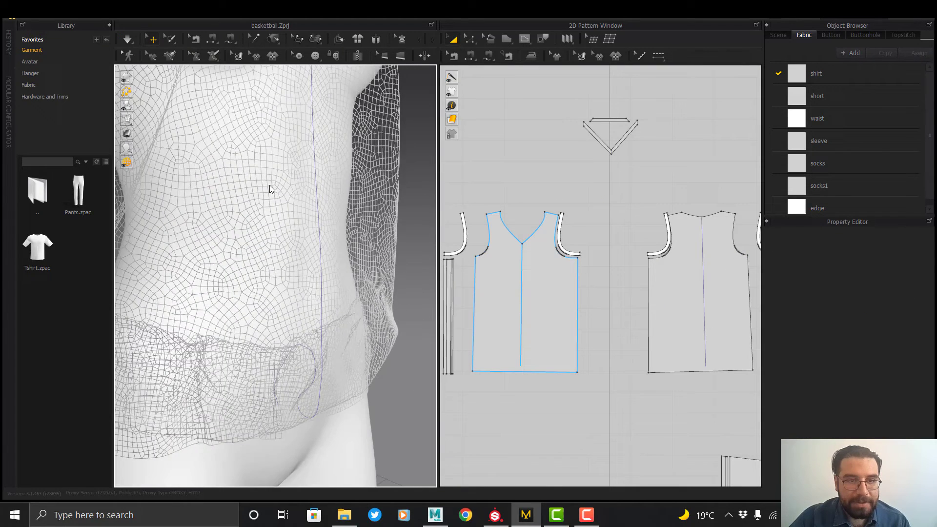
{"action": "scroll", "coordinate": [269, 185], "scroll_direction": "down", "scroll_amount": 3}
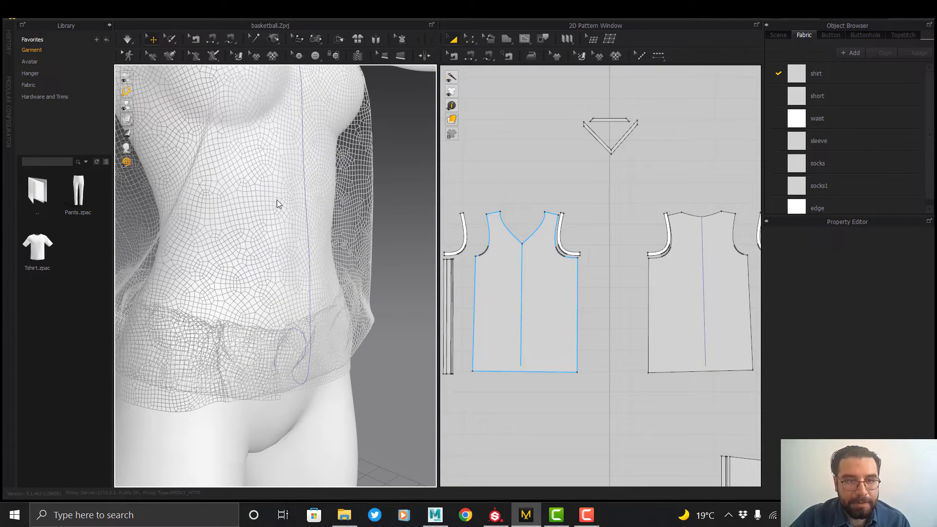
{"action": "scroll", "coordinate": [288, 213], "scroll_direction": "down", "scroll_amount": 2}
{"action": "scroll", "coordinate": [248, 200], "scroll_direction": "up", "scroll_amount": 5}
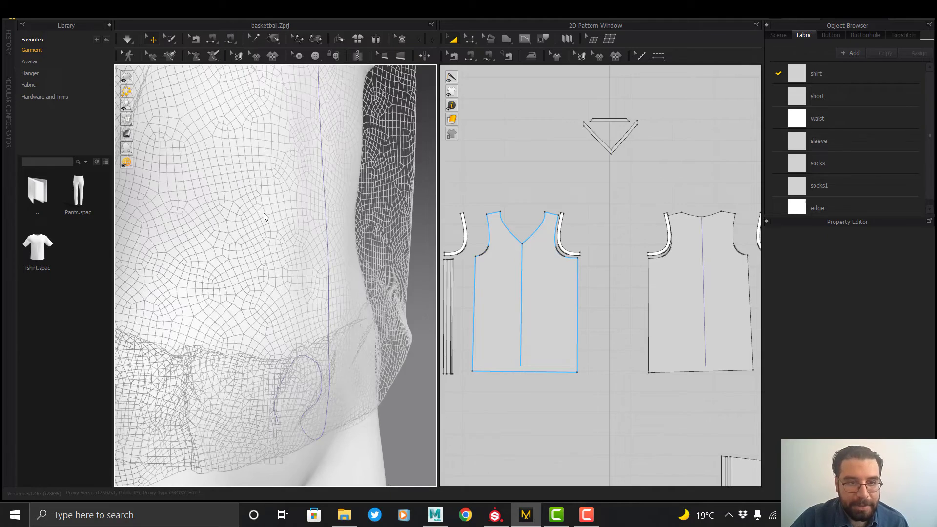
{"action": "scroll", "coordinate": [612, 219], "scroll_direction": "down", "scroll_amount": 5}
Select all the shirt pieces, including collar and armhole strips, and export them as OBJ, overwriting 01.obj in the learniing 4 folder
{"action": "left_click_drag", "start_coordinate": [544, 174], "coordinate": [669, 261]}
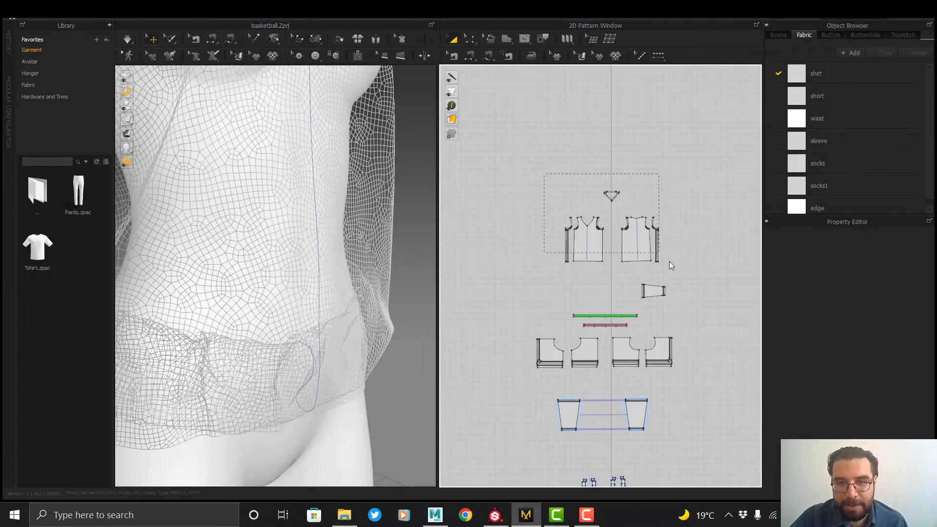
{"action": "left_click", "coordinate": [31, 14]}
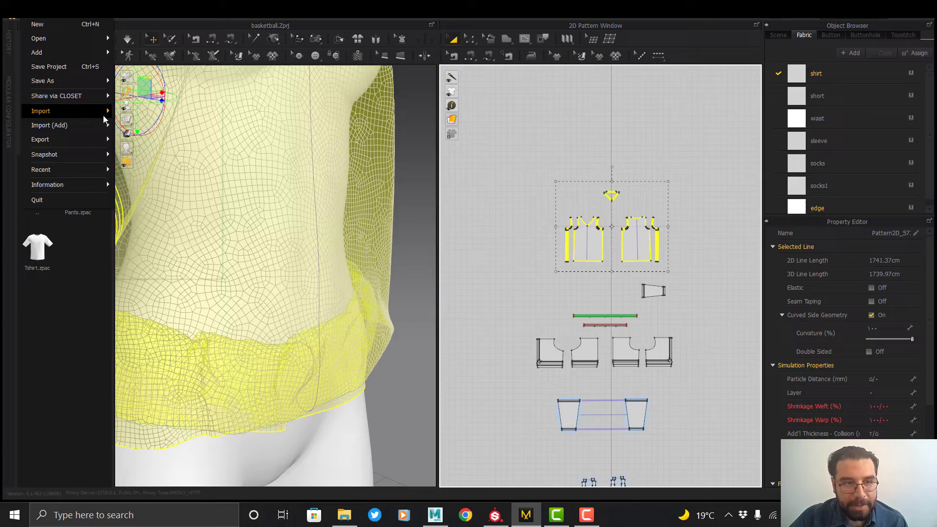
{"action": "mouse_move", "coordinate": [106, 140]}
{"action": "left_click", "coordinate": [151, 155]}
{"action": "double_click", "coordinate": [145, 104]}
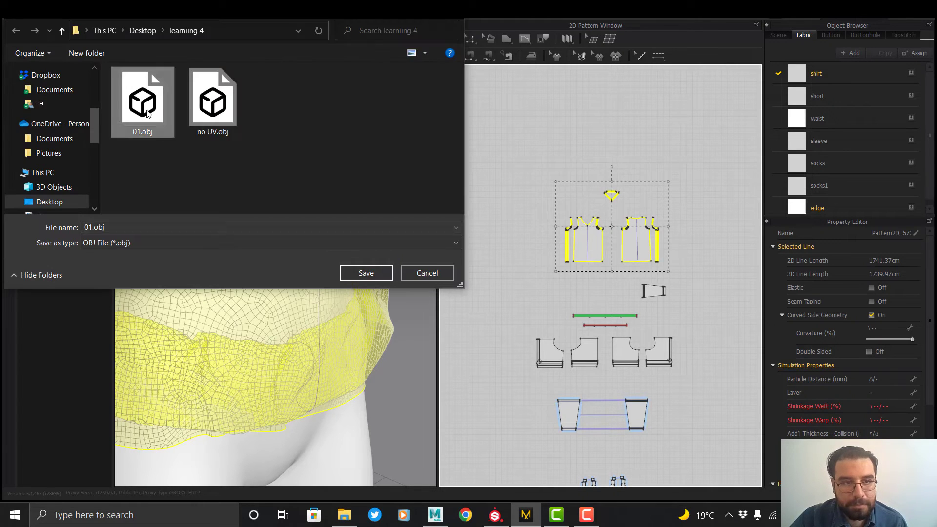
{"action": "left_click", "coordinate": [514, 271]}
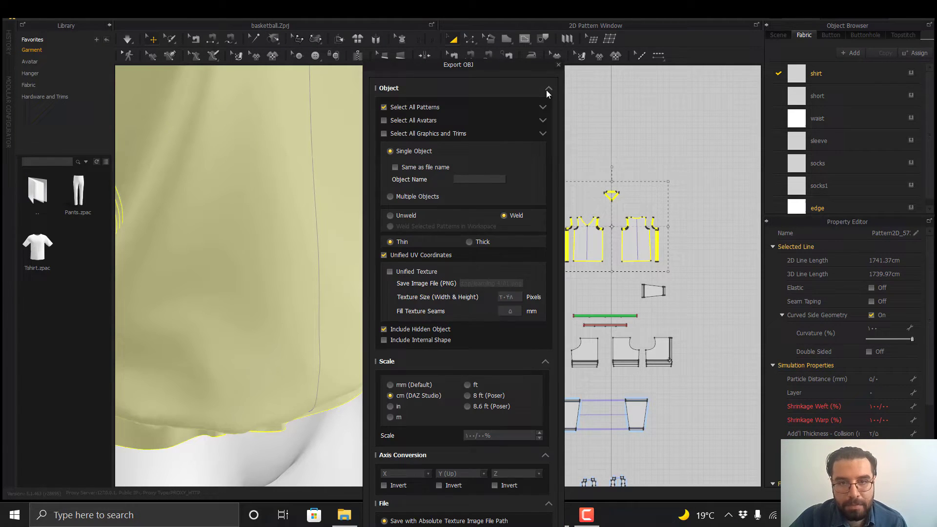
{"action": "left_click", "coordinate": [547, 90]}
{"action": "left_click", "coordinate": [493, 337]}
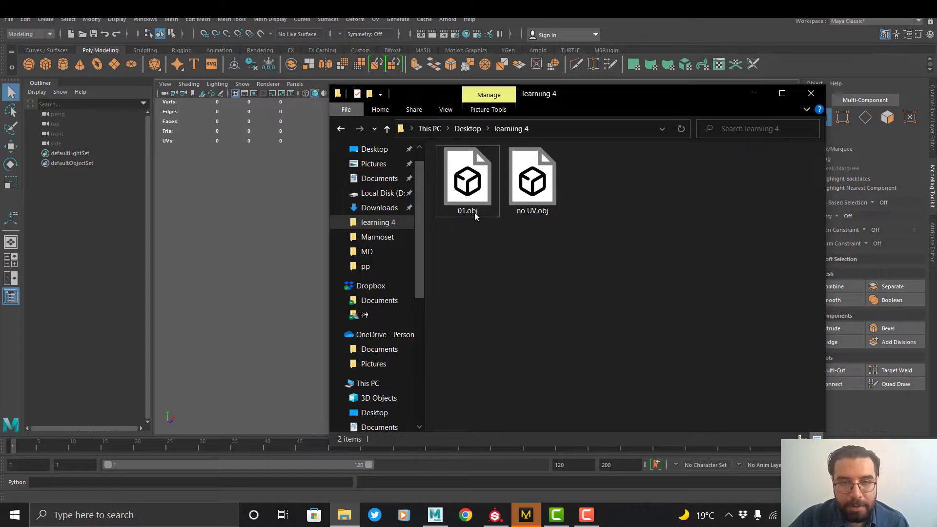
Switch to Maya, import 01.obj from the learniing 4 folder, then frame and select the shirt mesh
{"action": "left_click", "coordinate": [472, 211]}
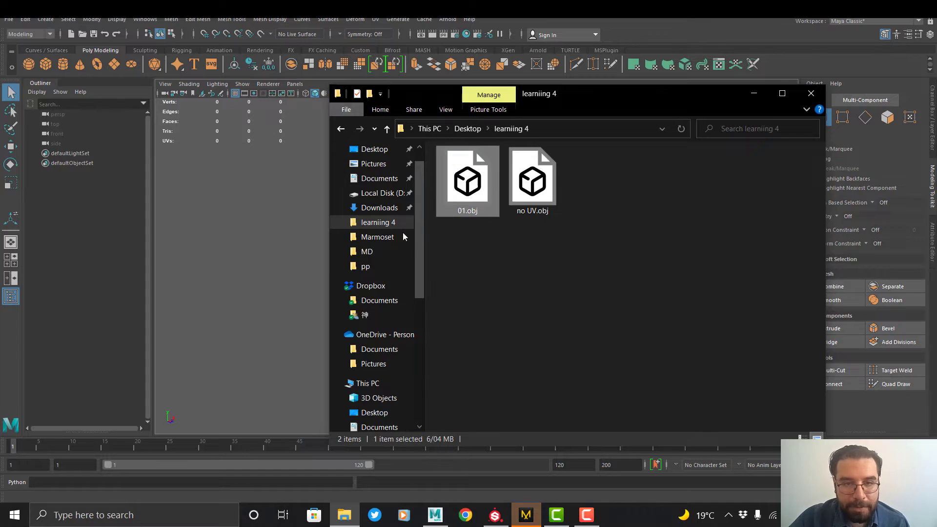
{"action": "left_click", "coordinate": [268, 266]}
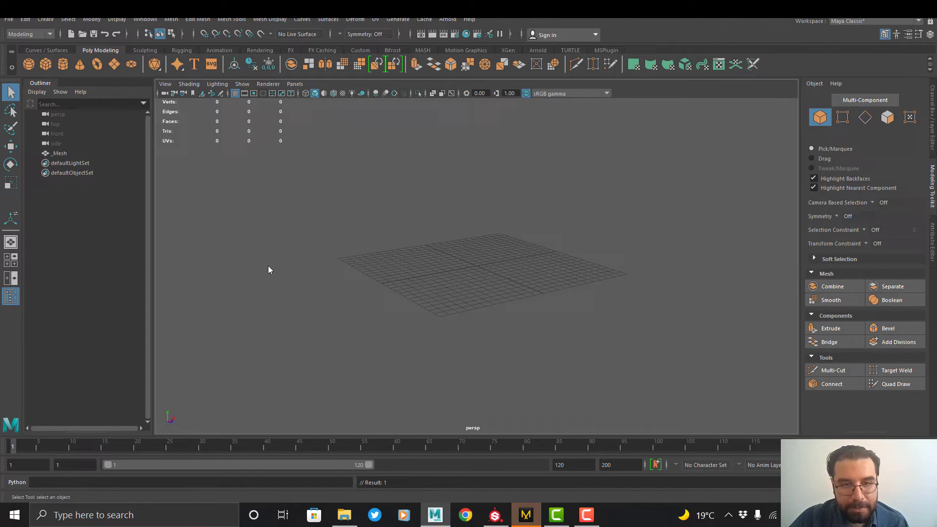
{"action": "scroll", "coordinate": [393, 297], "scroll_direction": "down", "scroll_amount": 2}
{"action": "key", "text": "f"}
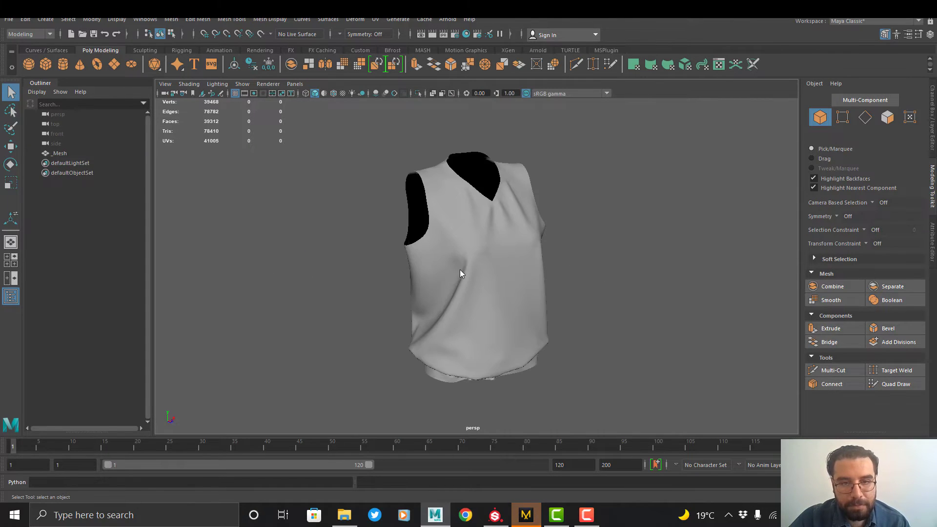
{"action": "left_click", "coordinate": [503, 279]}
{"action": "left_click_drag", "start_coordinate": [502, 277], "coordinate": [470, 258], "text": "alt"}
{"action": "right_click_drag", "start_coordinate": [471, 257], "coordinate": [495, 306], "text": "alt"}
{"action": "left_click_drag", "start_coordinate": [495, 306], "coordinate": [466, 299], "text": "alt"}
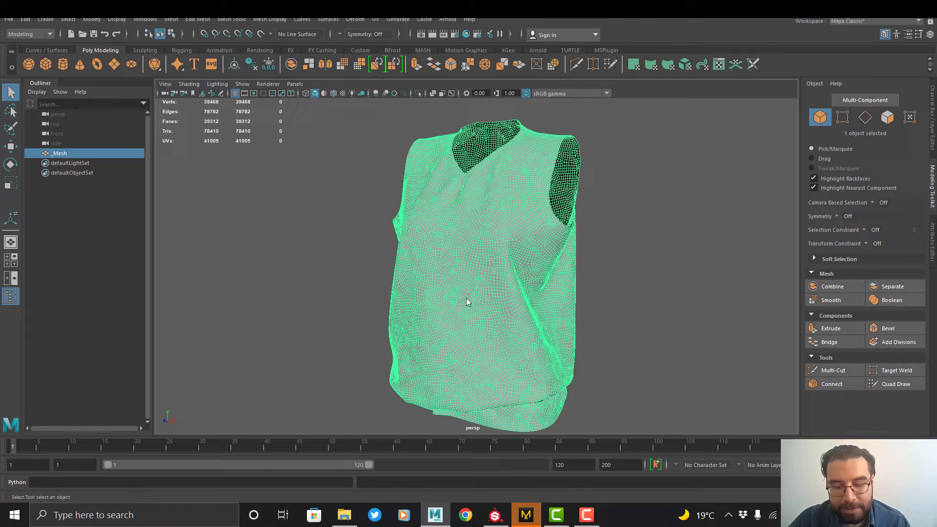
Extrude all faces of the shirt mesh using the Local Translate Z setting and return to object mode
{"action": "right_click", "coordinate": [531, 214]}
{"action": "left_click", "coordinate": [530, 240]}
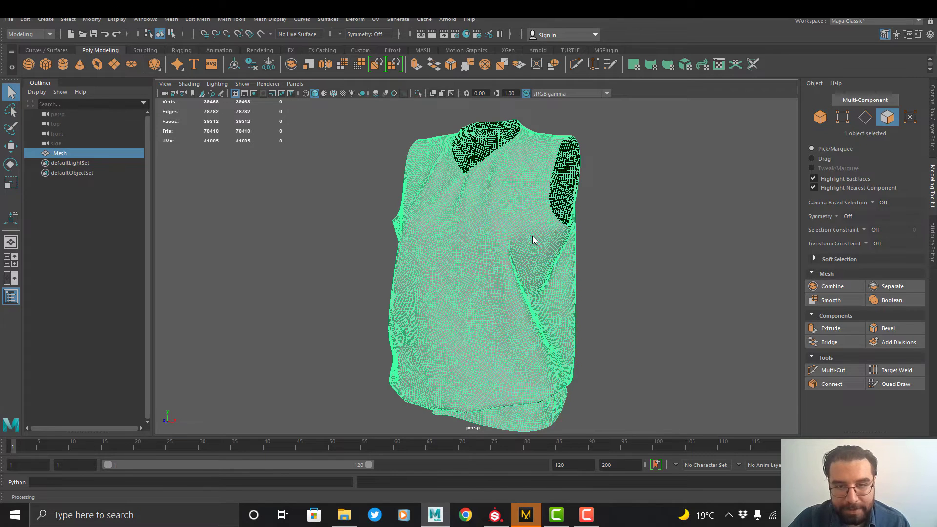
{"action": "left_click_drag", "start_coordinate": [587, 157], "coordinate": [384, 388]}
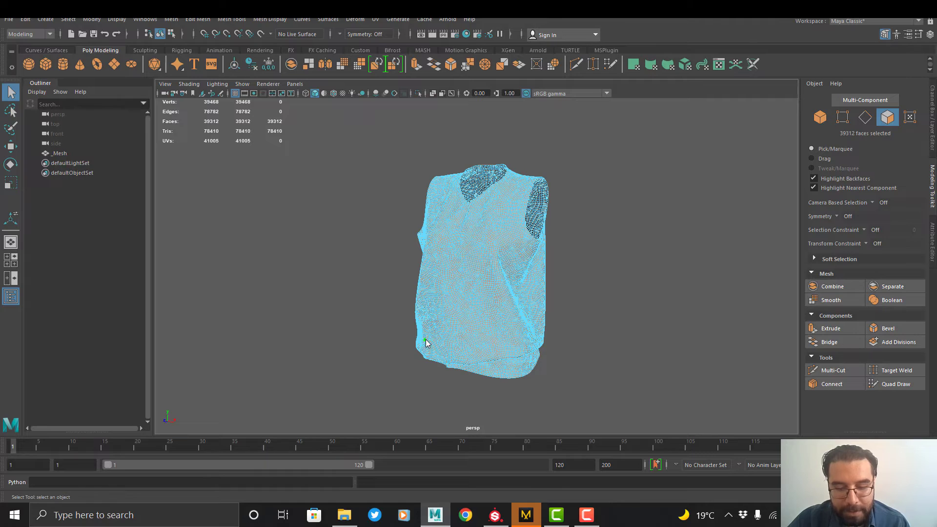
{"action": "left_click", "coordinate": [842, 327]}
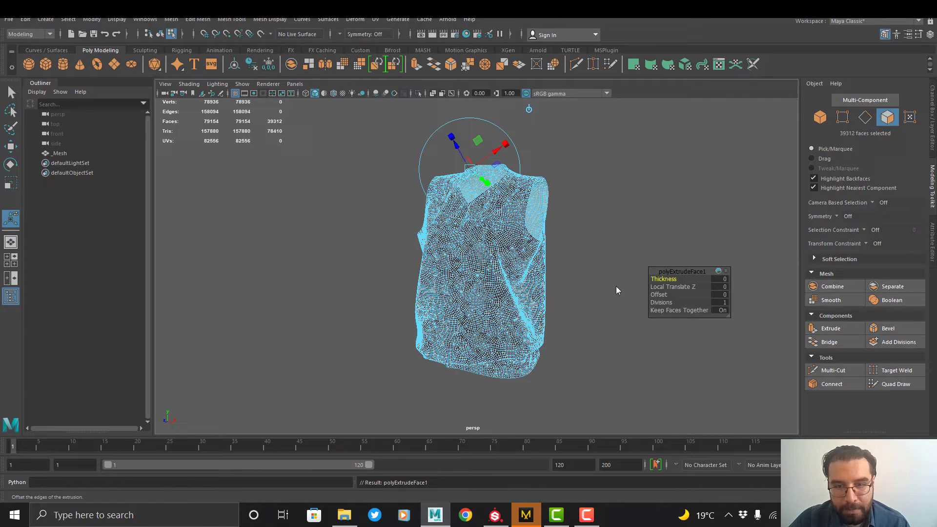
{"action": "left_click", "coordinate": [723, 289]}
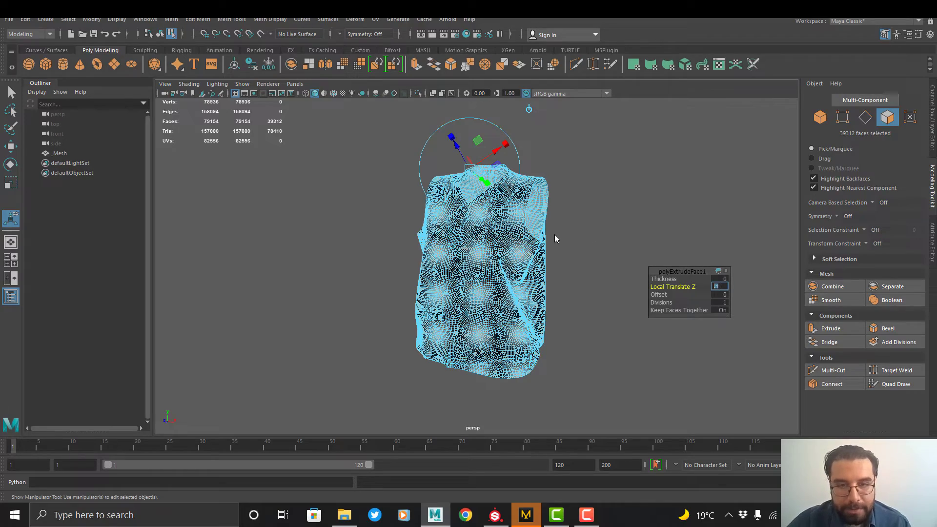
{"action": "left_click_drag", "start_coordinate": [513, 265], "coordinate": [514, 304], "text": "alt"}
{"action": "scroll", "coordinate": [486, 261], "scroll_direction": "up", "scroll_amount": 4}
{"action": "right_click_drag", "start_coordinate": [667, 195], "coordinate": [692, 179]}
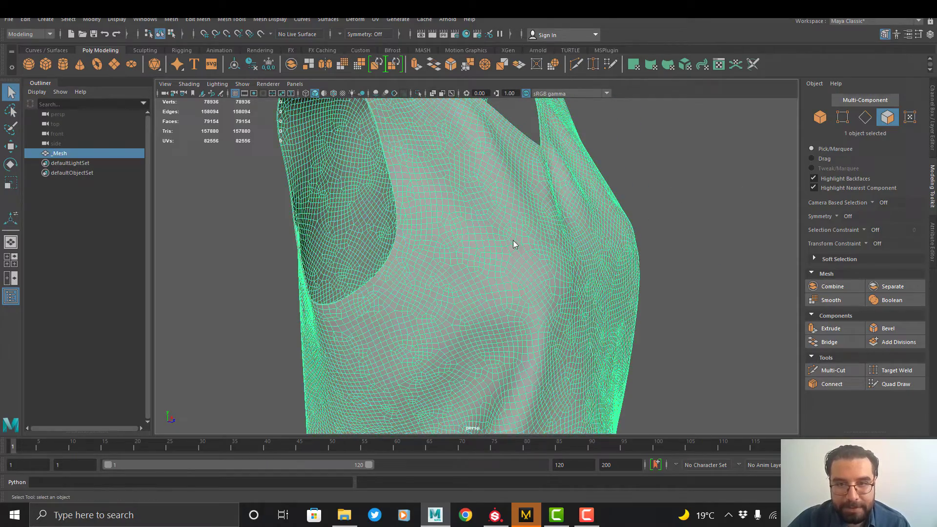
Enable UV shell selection on the extruded shirt and select the large panel shells of its inner layer
{"action": "left_click_drag", "start_coordinate": [513, 240], "coordinate": [658, 199], "text": "alt"}
{"action": "left_click", "coordinate": [658, 199]}
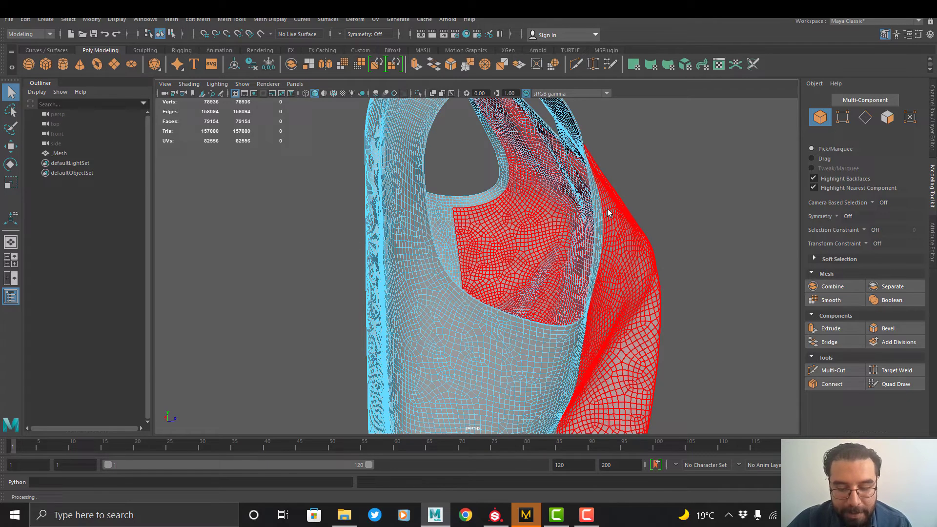
{"action": "right_click_drag", "start_coordinate": [607, 209], "coordinate": [644, 234]}
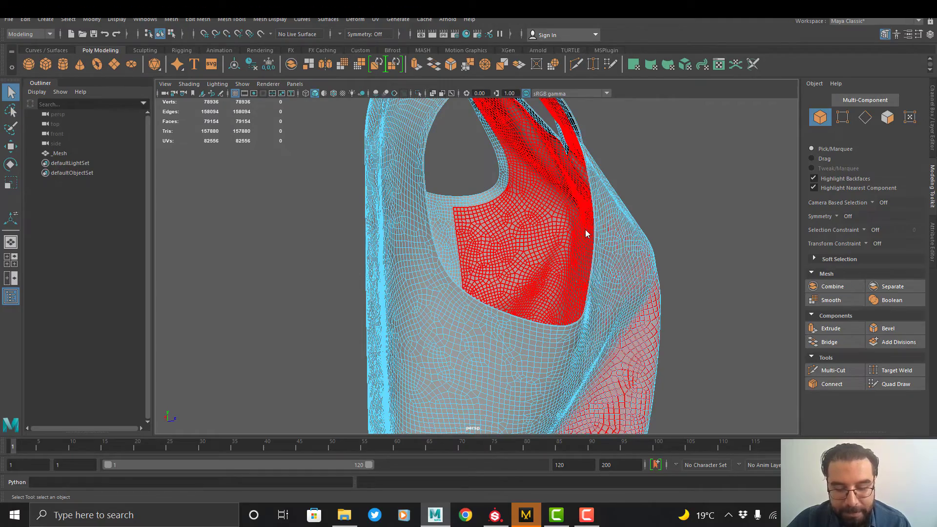
{"action": "left_click_drag", "start_coordinate": [586, 210], "coordinate": [442, 198], "text": "alt"}
{"action": "left_click", "coordinate": [455, 211]}
{"action": "double_click", "coordinate": [485, 149], "text": "shift"}
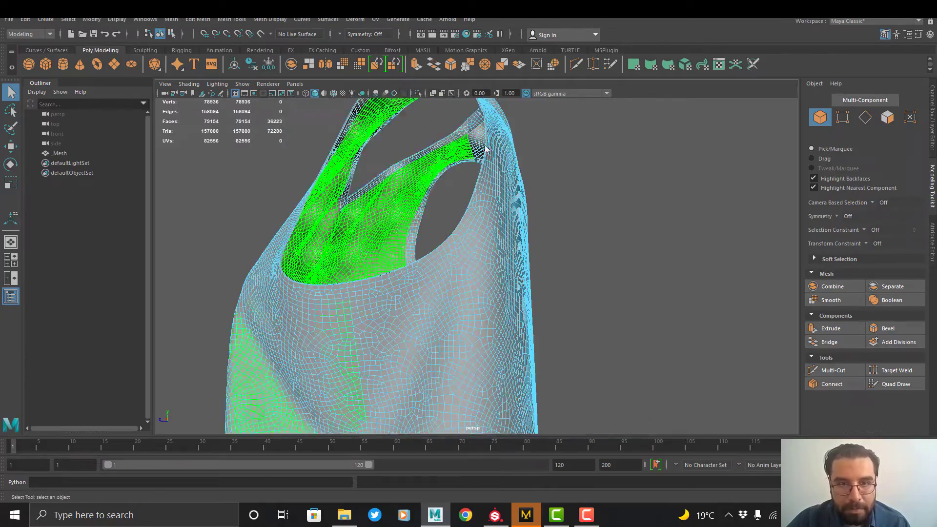
Add the remaining narrow trim shells of the shirt's inner layer to the selection
{"action": "left_click_drag", "start_coordinate": [485, 148], "coordinate": [506, 260], "text": "alt"}
{"action": "double_click", "coordinate": [537, 252], "text": "shift"}
{"action": "double_click", "coordinate": [516, 249], "text": "shift"}
{"action": "scroll", "coordinate": [644, 308], "scroll_direction": "down", "scroll_amount": 8}
{"action": "middle_click_drag", "start_coordinate": [507, 259], "coordinate": [450, 274], "text": "alt"}
{"action": "scroll", "coordinate": [450, 274], "scroll_direction": "up", "scroll_amount": 6}
{"action": "left_click_drag", "start_coordinate": [449, 275], "coordinate": [502, 242], "text": "alt"}
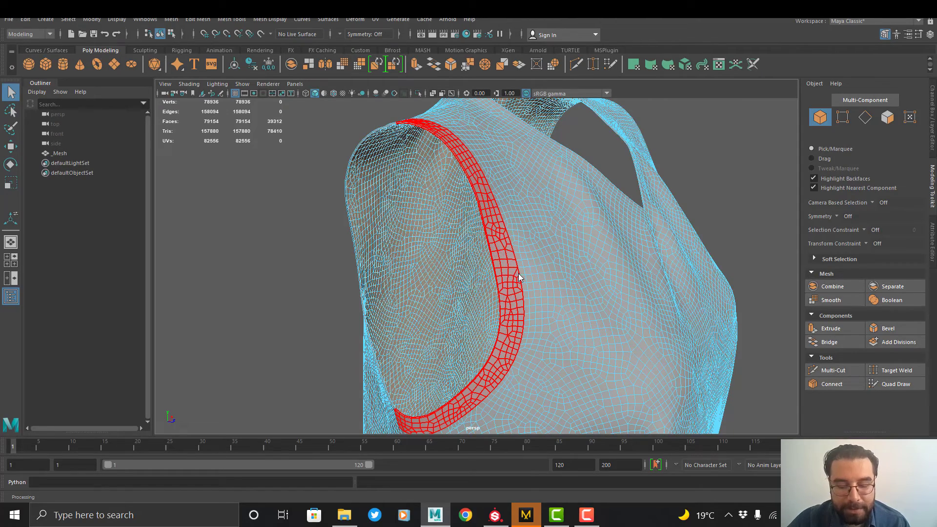
Extract the selected inner-layer faces into a separate mesh, return to object mode and clear the selection
{"action": "left_click", "coordinate": [197, 19]}
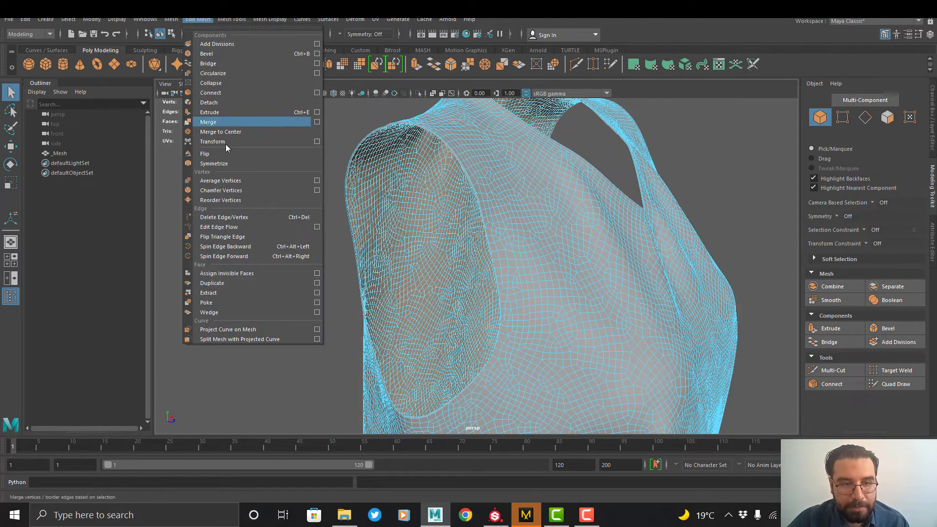
{"action": "left_click", "coordinate": [218, 291]}
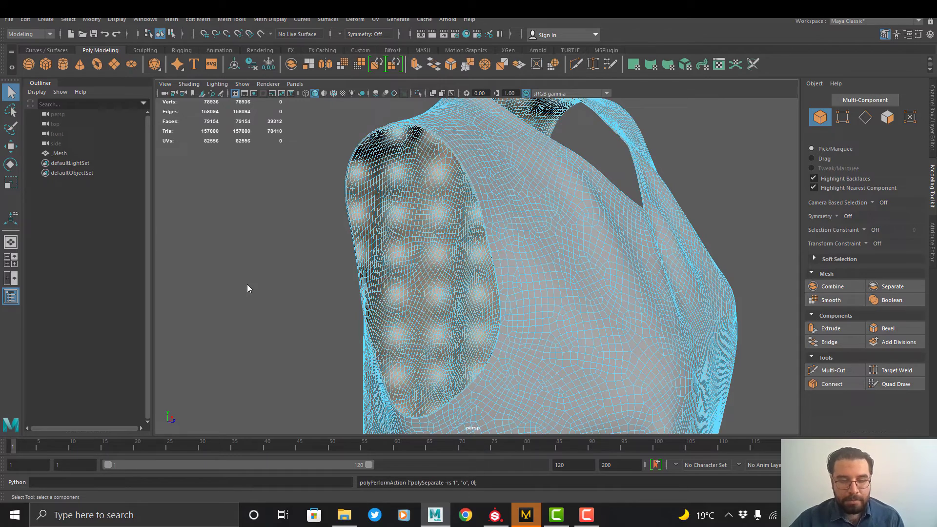
{"action": "mouse_move", "coordinate": [254, 250]}
{"action": "right_mouse_down"}
{"action": "mouse_move", "coordinate": [255, 263]}
{"action": "mouse_move", "coordinate": [254, 249]}
{"action": "mouse_move", "coordinate": [301, 233]}
{"action": "right_mouse_up"}
{"action": "left_click", "coordinate": [305, 236]}
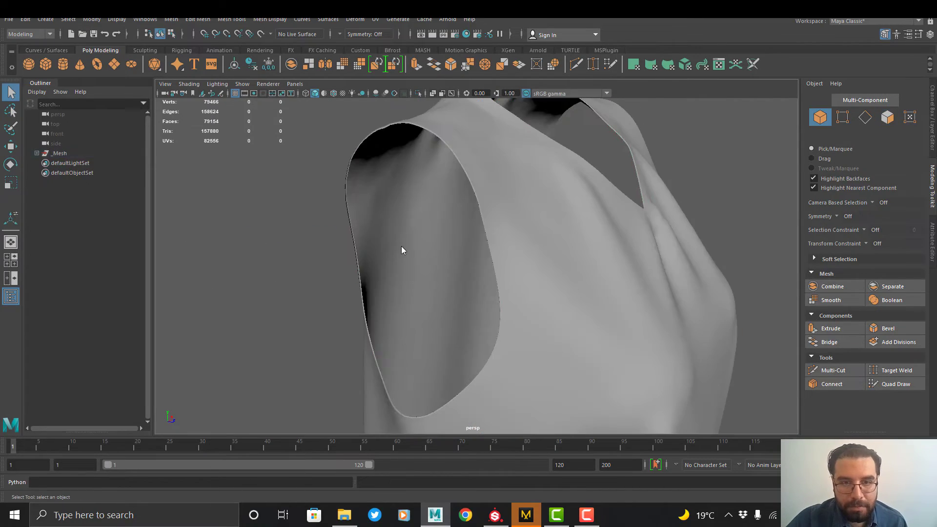
Export the outer layer of the shirt as an OBJ named 000 into the desktop folder learniing 4
{"action": "left_click", "coordinate": [534, 242]}
{"action": "middle_click_drag", "start_coordinate": [467, 259], "coordinate": [437, 253], "text": "alt"}
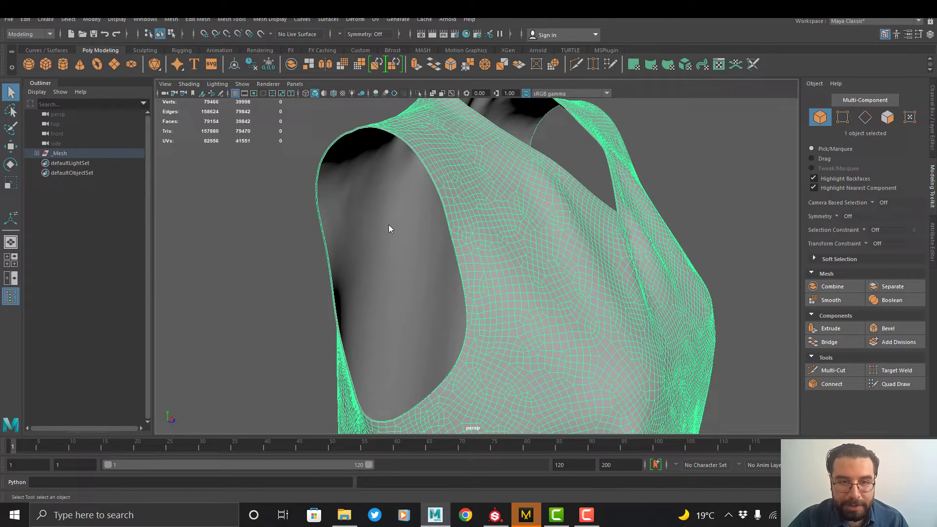
{"action": "left_click", "coordinate": [9, 19]}
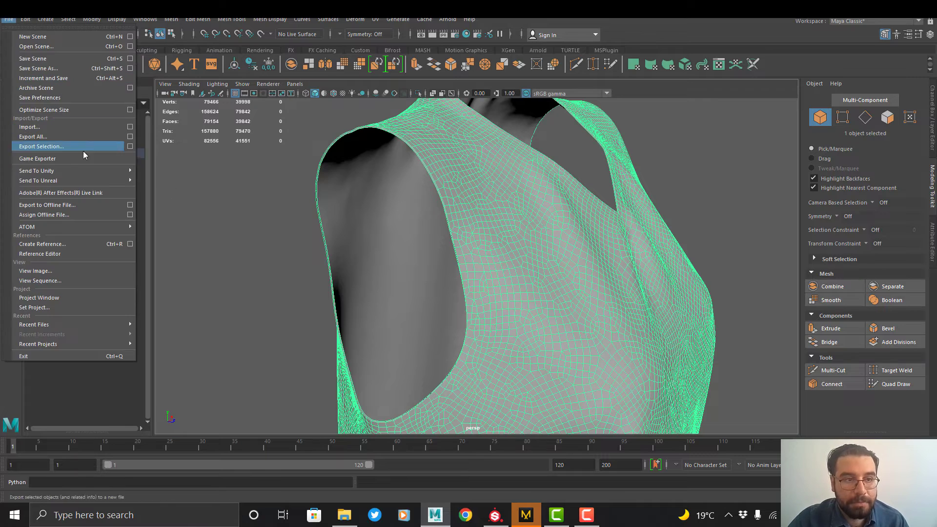
{"action": "left_click", "coordinate": [78, 145]}
{"action": "left_click", "coordinate": [70, 149]}
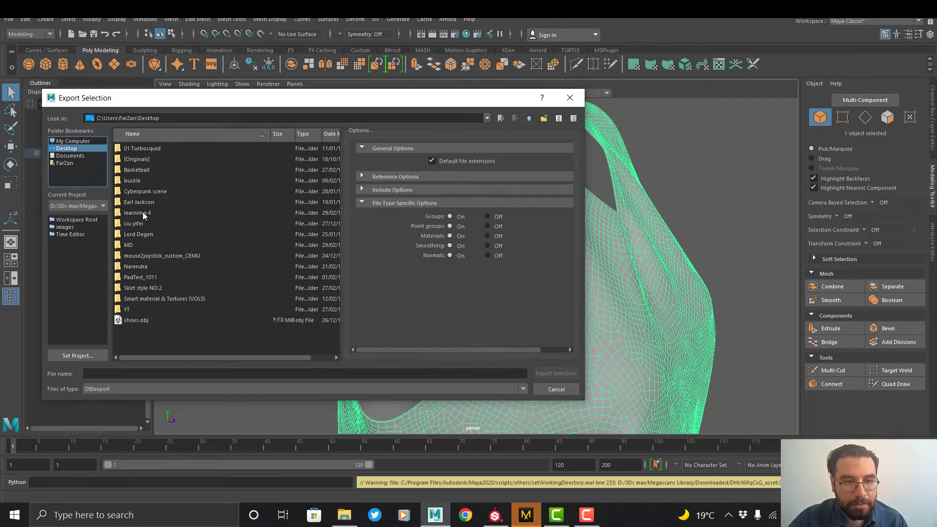
{"action": "double_click", "coordinate": [141, 214]}
{"action": "left_click", "coordinate": [158, 375]}
{"action": "type", "text": "000"}
{"action": "key", "text": "Return"}
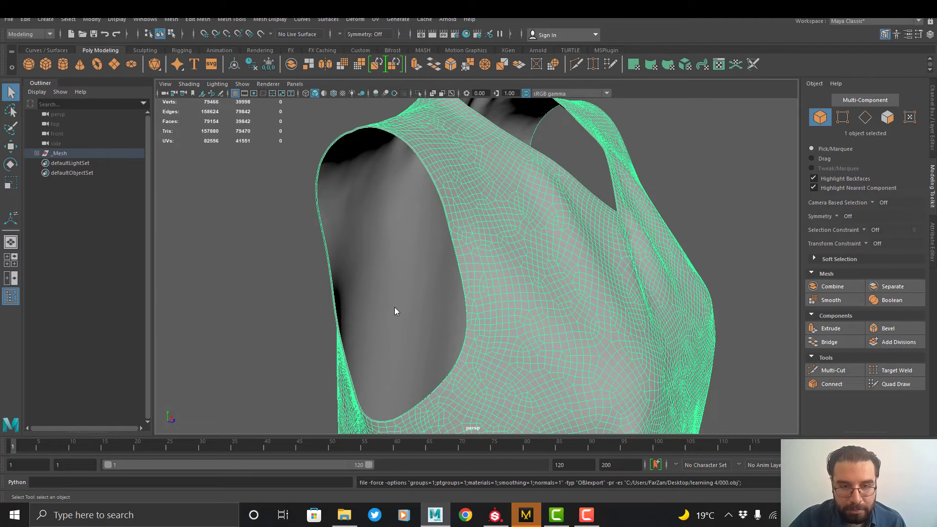
Export the inner layer of the shirt as an OBJ named 001 into the same folder
{"action": "left_click", "coordinate": [403, 297]}
{"action": "left_click", "coordinate": [9, 19]}
{"action": "left_click", "coordinate": [79, 145]}
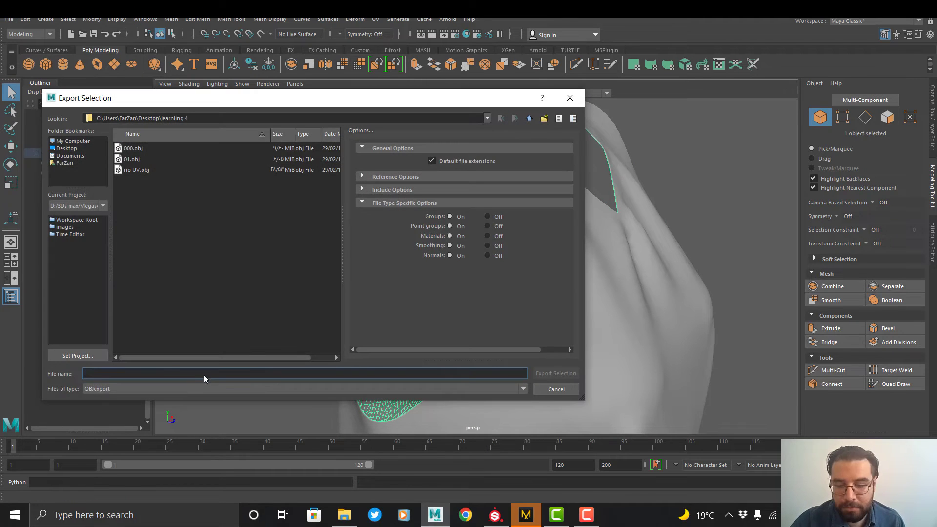
{"action": "type", "text": "001"}
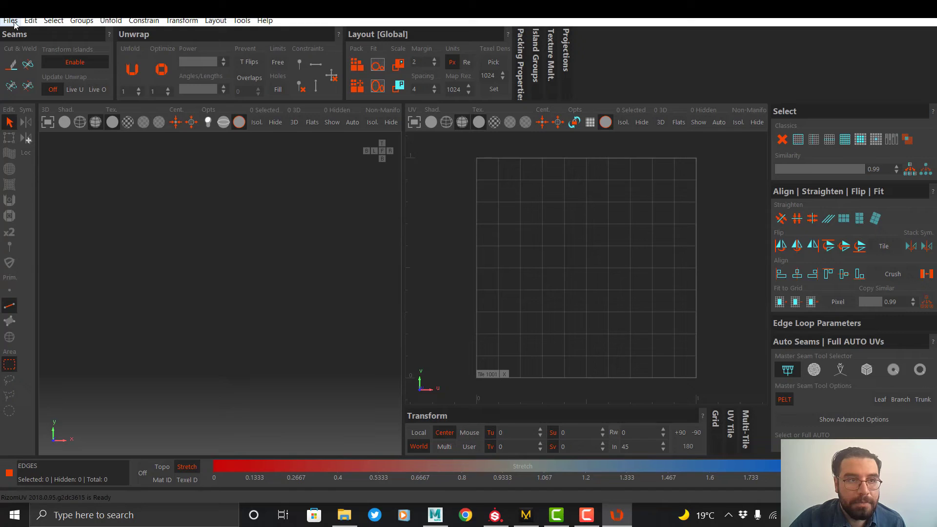
Switch to RizomUV, load 000.obj with its existing UVs and unfold all the islands
{"action": "left_click", "coordinate": [11, 20]}
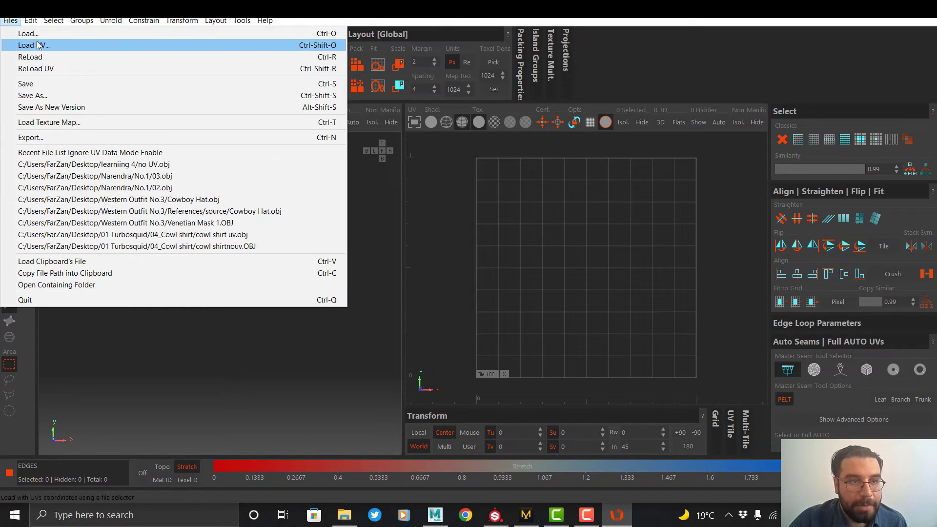
{"action": "left_click", "coordinate": [37, 45]}
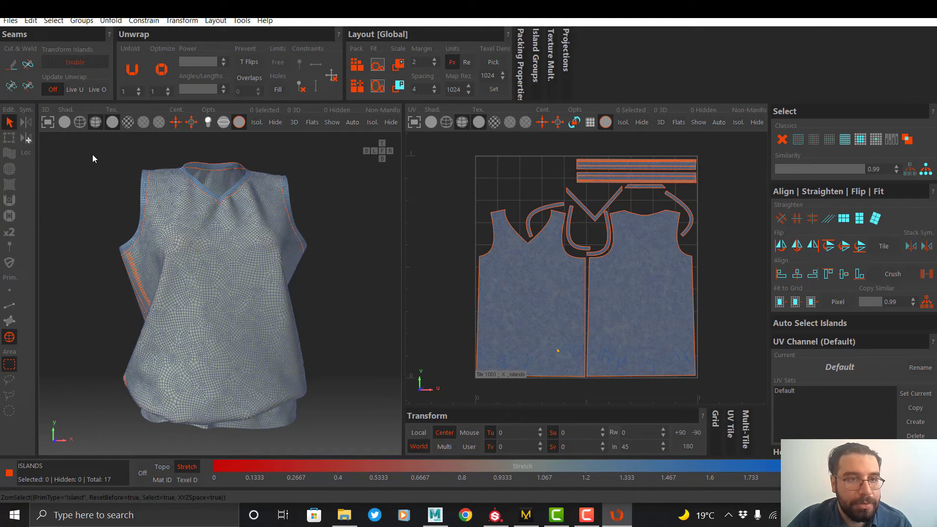
{"action": "left_click", "coordinate": [134, 69]}
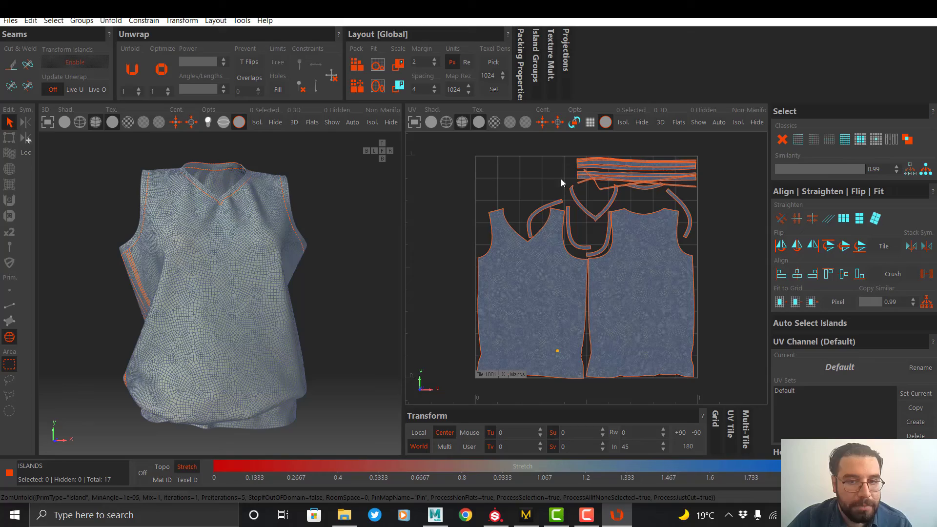
Examine the unfolded narrow trim islands in the UV layout and the matching armhole edge on the 3D shirt
{"action": "scroll", "coordinate": [561, 178], "scroll_direction": "up", "scroll_amount": 6}
{"action": "scroll", "coordinate": [581, 162], "scroll_direction": "down", "scroll_amount": 2}
{"action": "scroll", "coordinate": [561, 195], "scroll_direction": "up", "scroll_amount": 2}
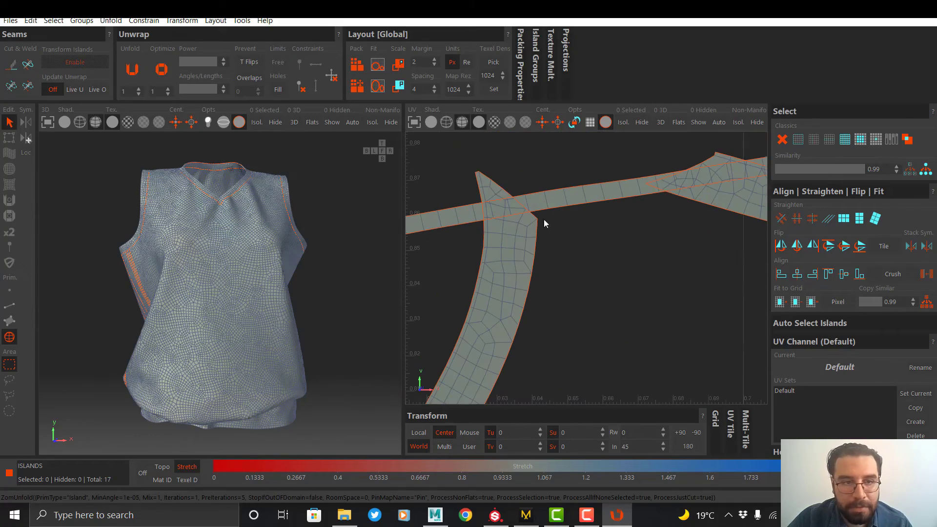
{"action": "scroll", "coordinate": [250, 294], "scroll_direction": "up", "scroll_amount": 8}
{"action": "scroll", "coordinate": [305, 259], "scroll_direction": "down", "scroll_amount": 3}
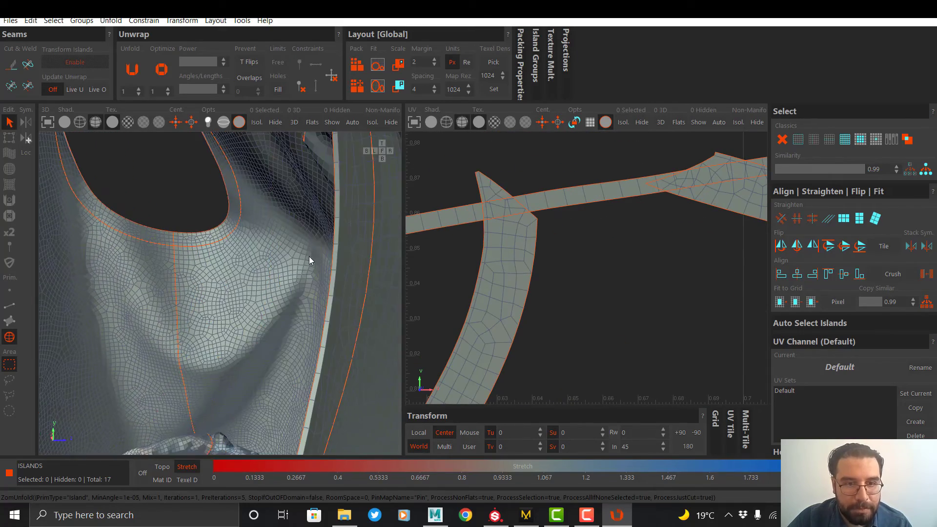
{"action": "scroll", "coordinate": [309, 257], "scroll_direction": "up", "scroll_amount": 3}
{"action": "scroll", "coordinate": [590, 234], "scroll_direction": "down", "scroll_amount": 3}
{"action": "scroll", "coordinate": [596, 302], "scroll_direction": "up", "scroll_amount": 4}
{"action": "scroll", "coordinate": [599, 331], "scroll_direction": "down", "scroll_amount": 6}
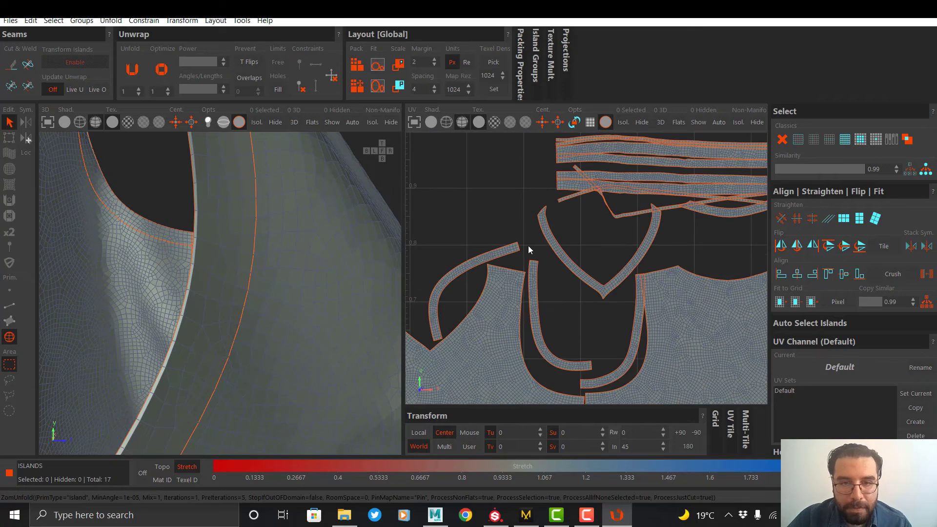
{"action": "scroll", "coordinate": [594, 274], "scroll_direction": "down", "scroll_amount": 2}
{"action": "scroll", "coordinate": [566, 254], "scroll_direction": "up", "scroll_amount": 8}
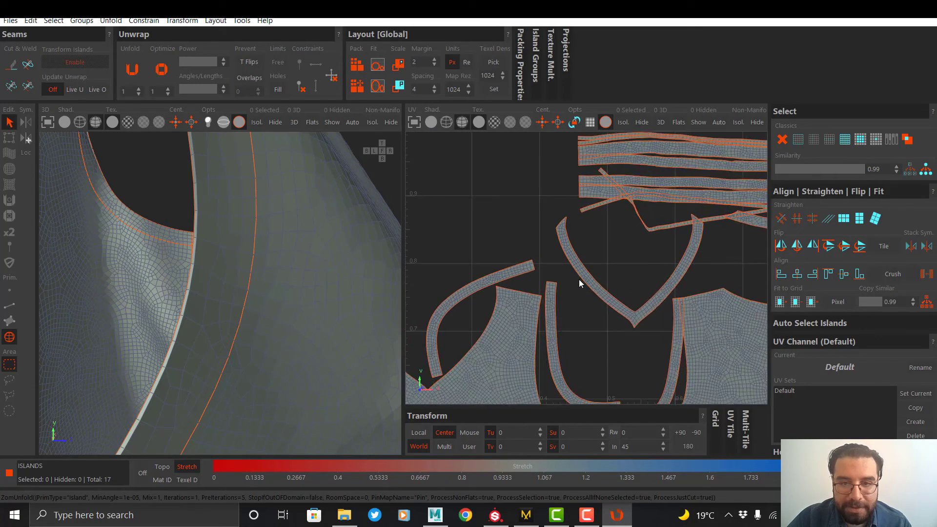
{"action": "scroll", "coordinate": [543, 215], "scroll_direction": "down", "scroll_amount": 2}
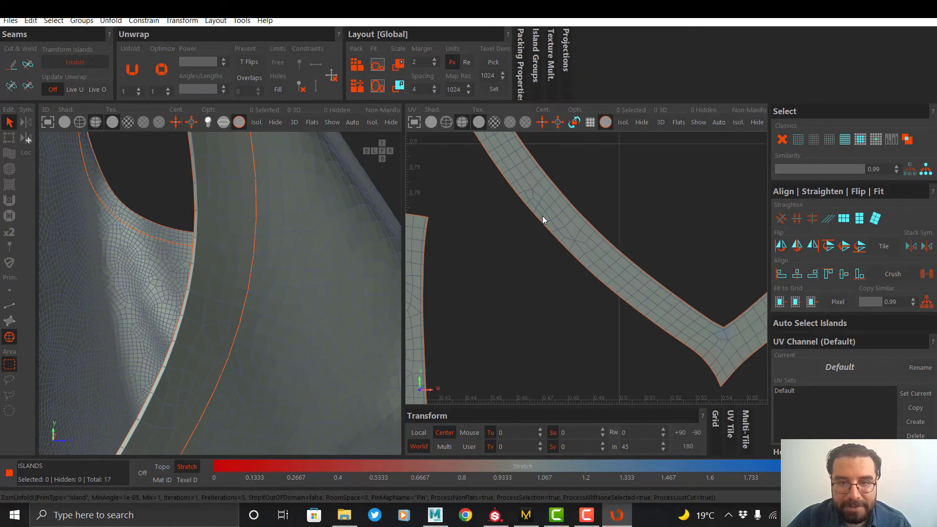
{"action": "scroll", "coordinate": [563, 258], "scroll_direction": "up", "scroll_amount": 3}
{"action": "scroll", "coordinate": [490, 194], "scroll_direction": "down", "scroll_amount": 4}
{"action": "scroll", "coordinate": [553, 230], "scroll_direction": "down", "scroll_amount": 3}
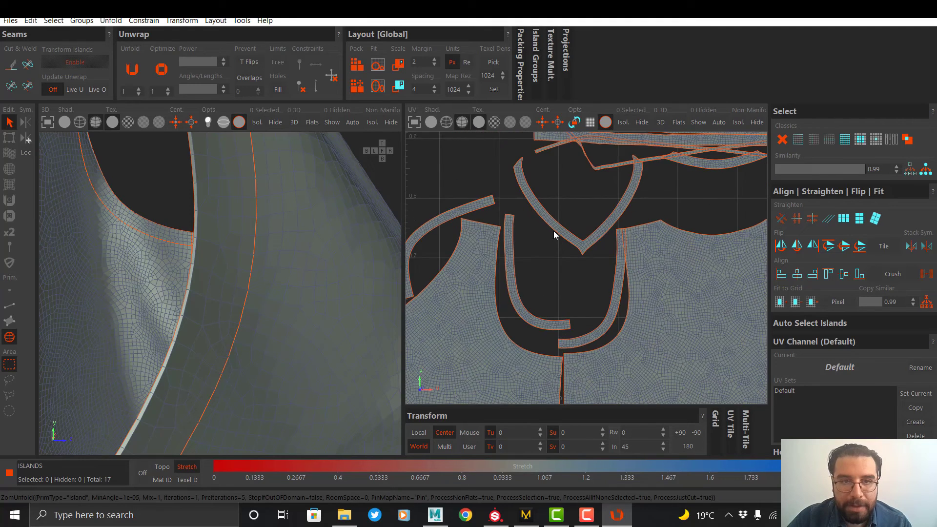
{"action": "scroll", "coordinate": [521, 204], "scroll_direction": "down", "scroll_amount": 4}
{"action": "middle_click_drag", "start_coordinate": [549, 248], "coordinate": [558, 237]}
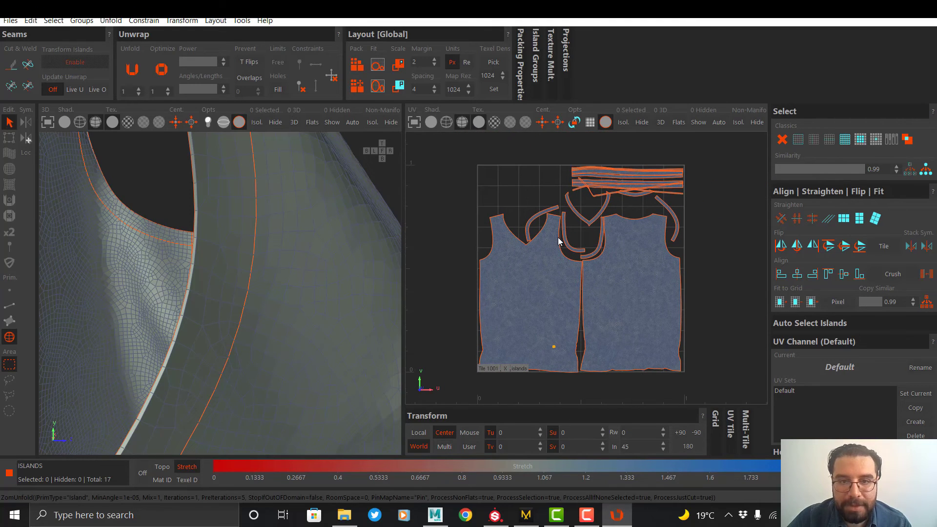
Pack the unfolded islands of the outer layer into the UV tile and save the mesh as uv.obj
{"action": "left_click", "coordinate": [356, 64]}
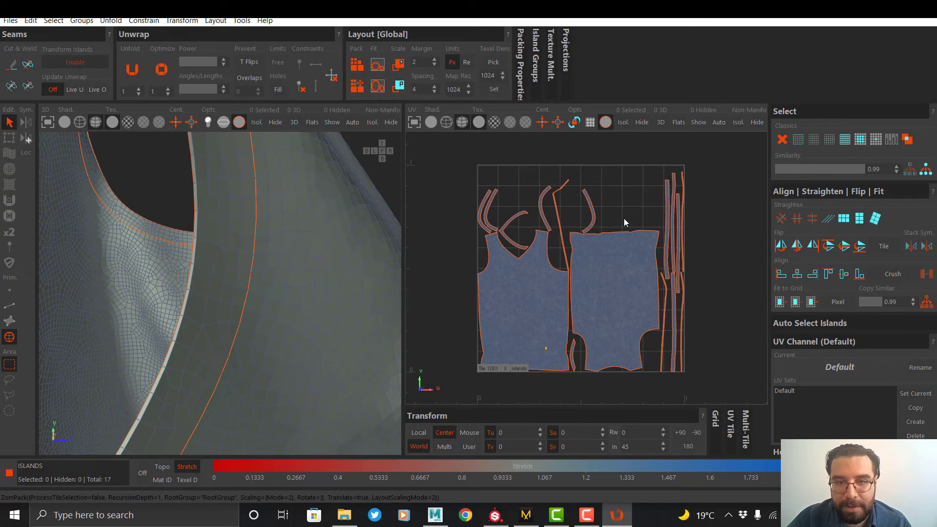
{"action": "middle_click_drag", "start_coordinate": [623, 218], "coordinate": [585, 181], "text": "alt"}
{"action": "right_click_drag", "start_coordinate": [585, 180], "coordinate": [590, 225], "text": "alt"}
{"action": "middle_click_drag", "start_coordinate": [588, 225], "coordinate": [643, 295], "text": "alt"}
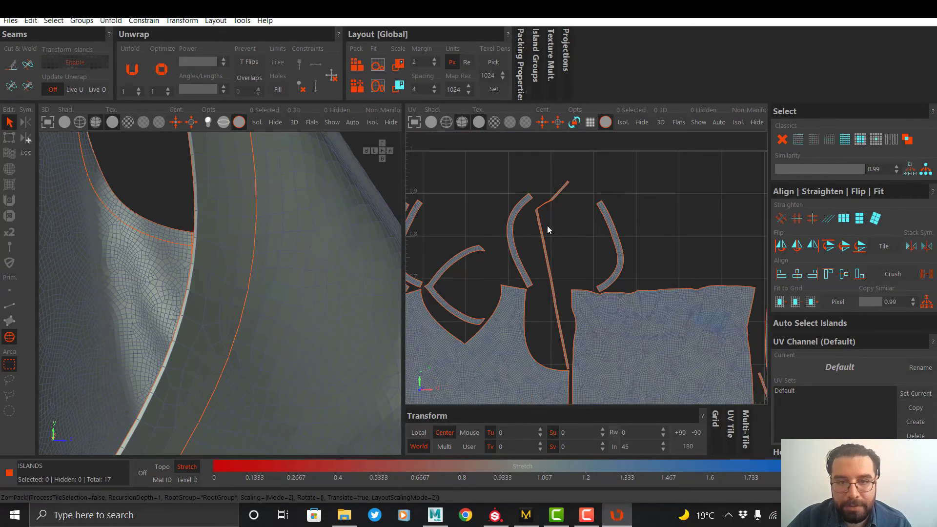
{"action": "scroll", "coordinate": [548, 242], "scroll_direction": "up", "scroll_amount": 10}
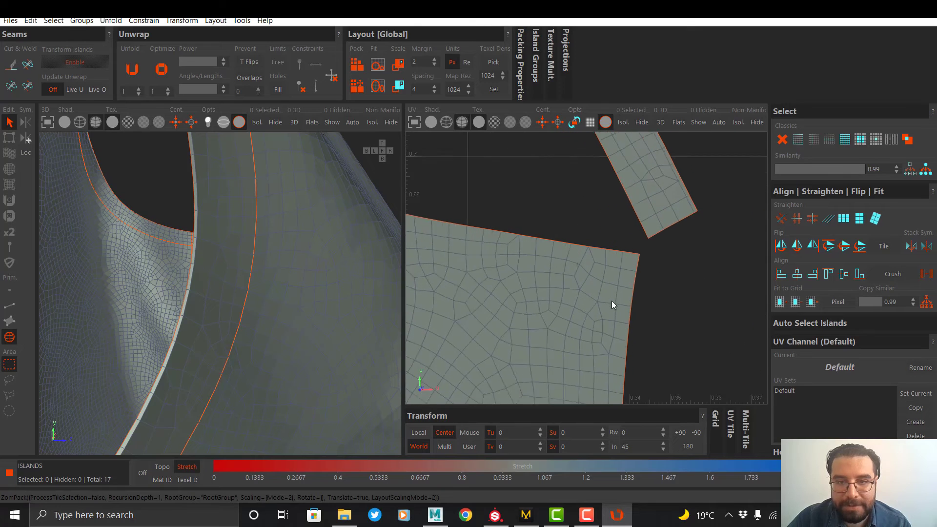
{"action": "scroll", "coordinate": [621, 318], "scroll_direction": "down", "scroll_amount": 15}
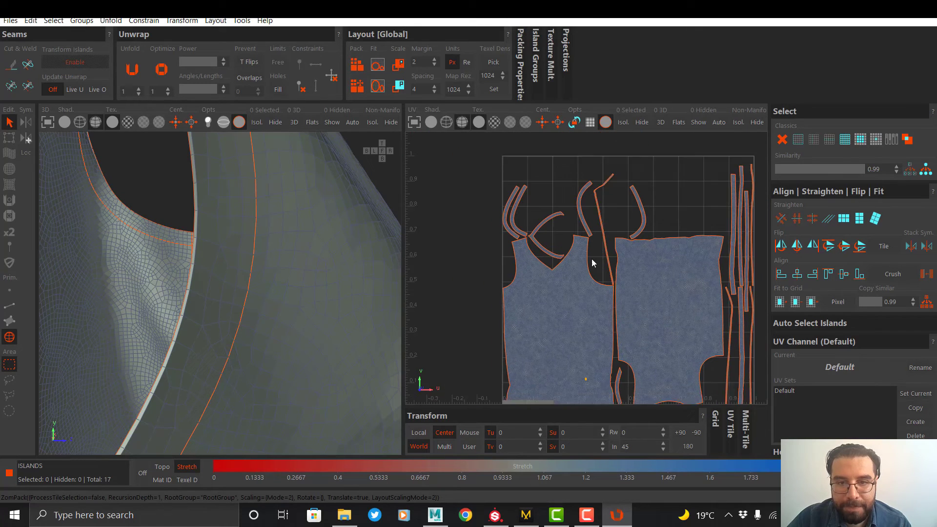
{"action": "scroll", "coordinate": [581, 249], "scroll_direction": "down", "scroll_amount": 3}
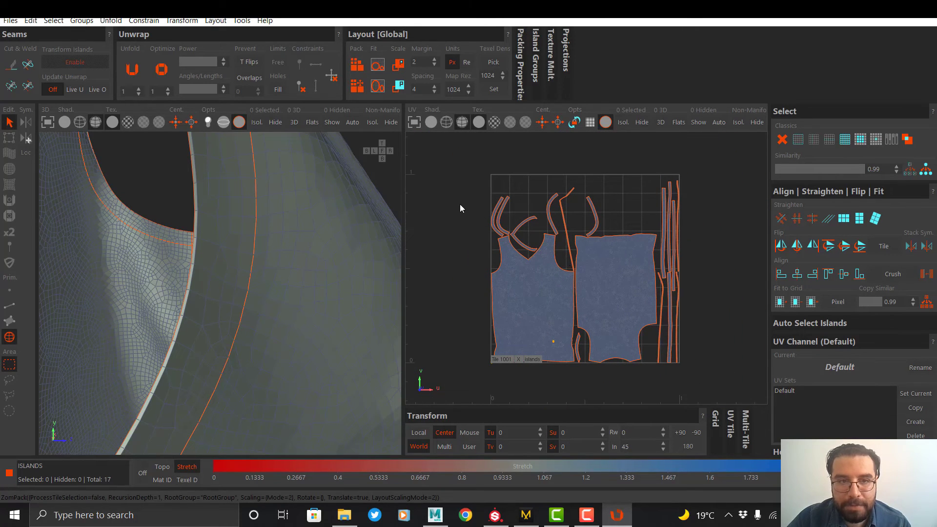
{"action": "scroll", "coordinate": [258, 234], "scroll_direction": "down", "scroll_amount": 8}
{"action": "left_click_drag", "start_coordinate": [251, 236], "coordinate": [179, 224], "text": "alt"}
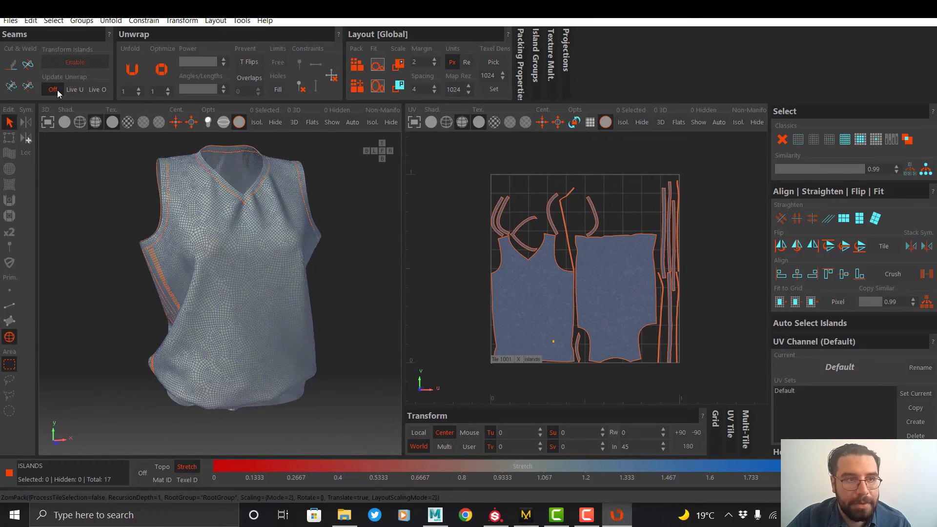
{"action": "left_click", "coordinate": [11, 21]}
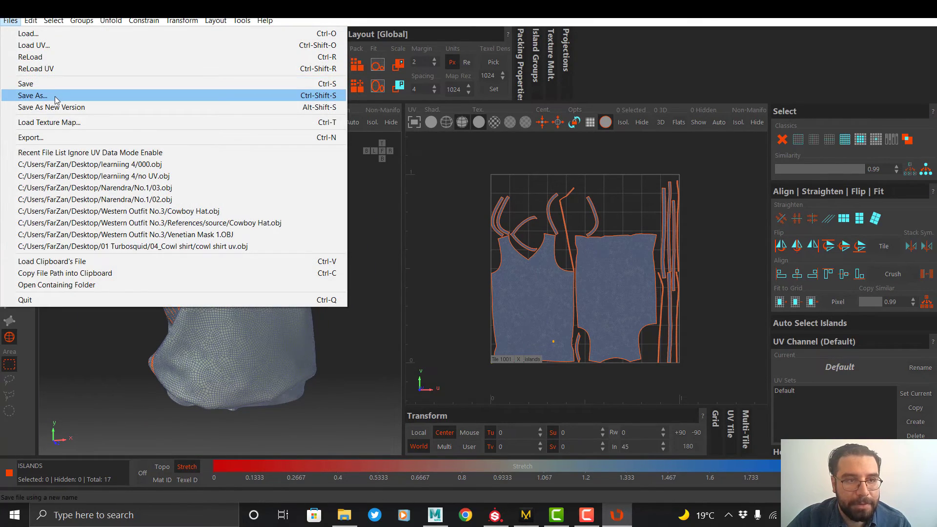
{"action": "left_click", "coordinate": [32, 96]}
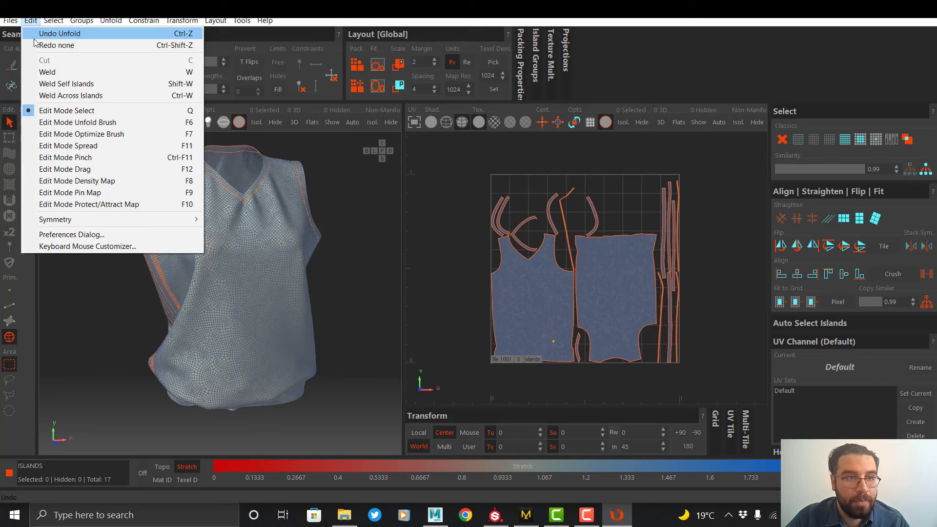
Load 001.obj with its existing UVs and unfold all its islands
{"action": "left_click", "coordinate": [33, 45]}
{"action": "double_click", "coordinate": [353, 134]}
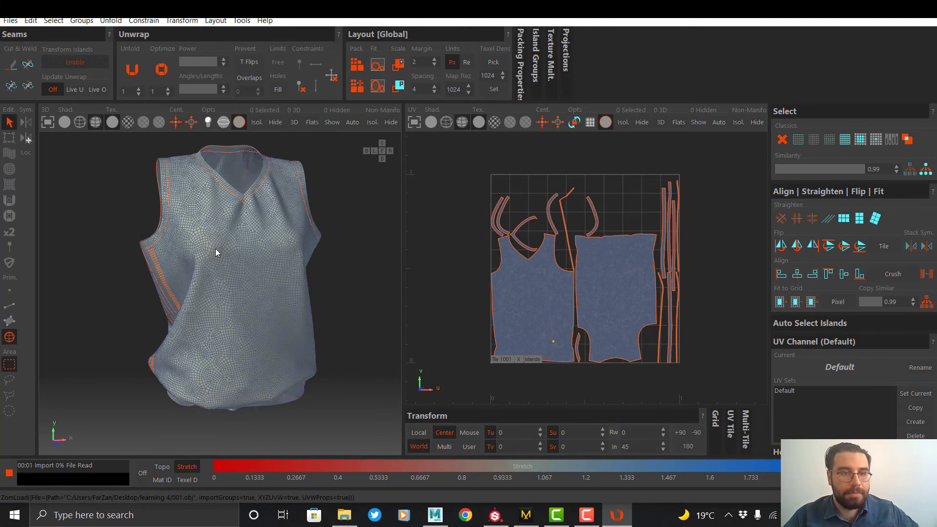
{"action": "left_click", "coordinate": [132, 69]}
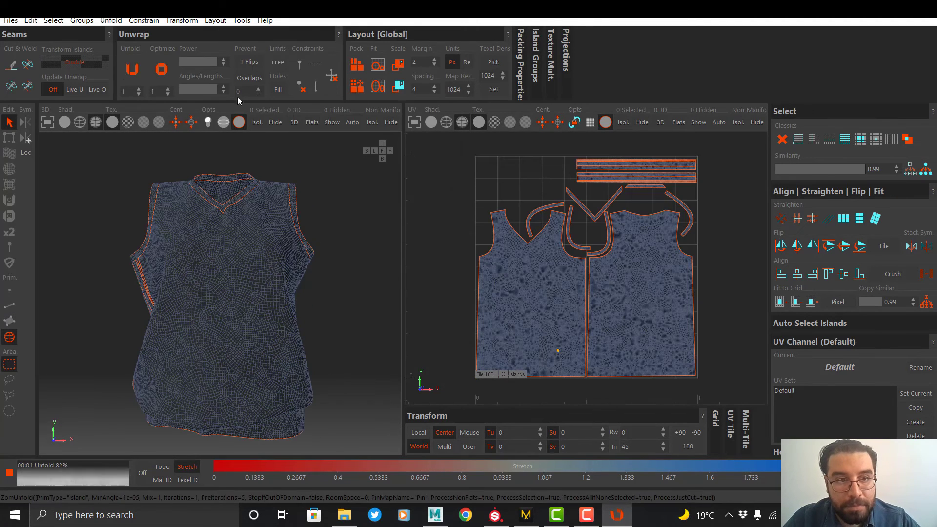
Pack the inner layer's islands into the UV tile and save the mesh as uv2
{"action": "left_click", "coordinate": [357, 66]}
{"action": "left_click", "coordinate": [10, 21]}
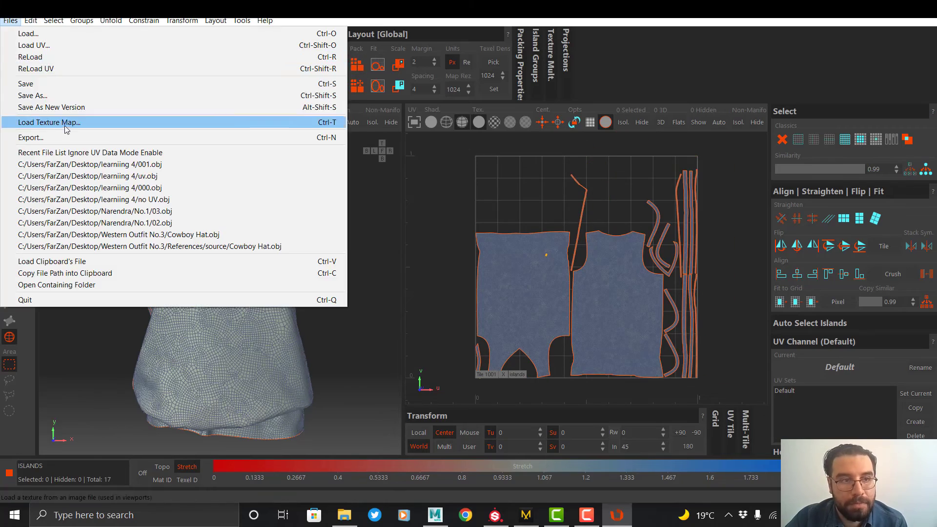
{"action": "left_click", "coordinate": [33, 96]}
{"action": "type", "text": "uv2"}
{"action": "key", "text": "Return"}
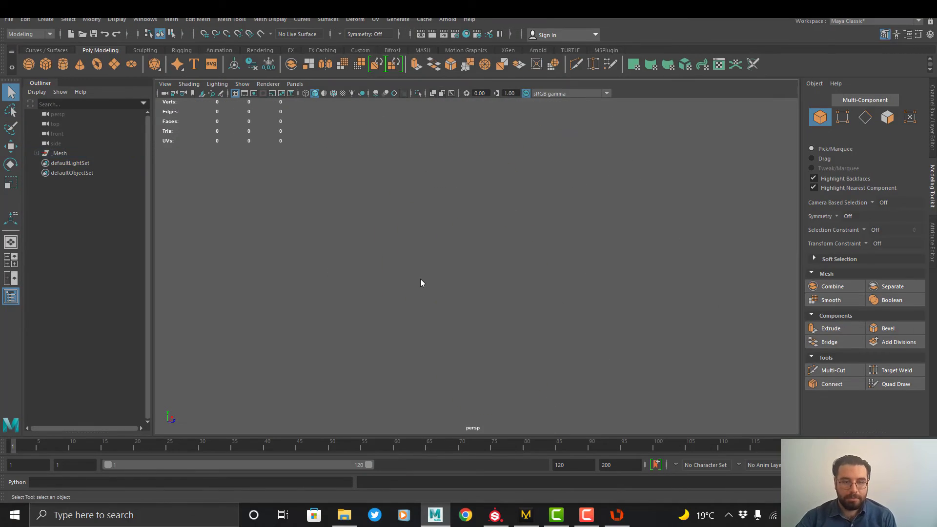
Switch to Substance Painter and examine the shirt's armhole edge and the UV layouts of texture sets 1001 and 1002
{"action": "key", "text": "alt+Tab"}
{"action": "left_click", "coordinate": [468, 251]}
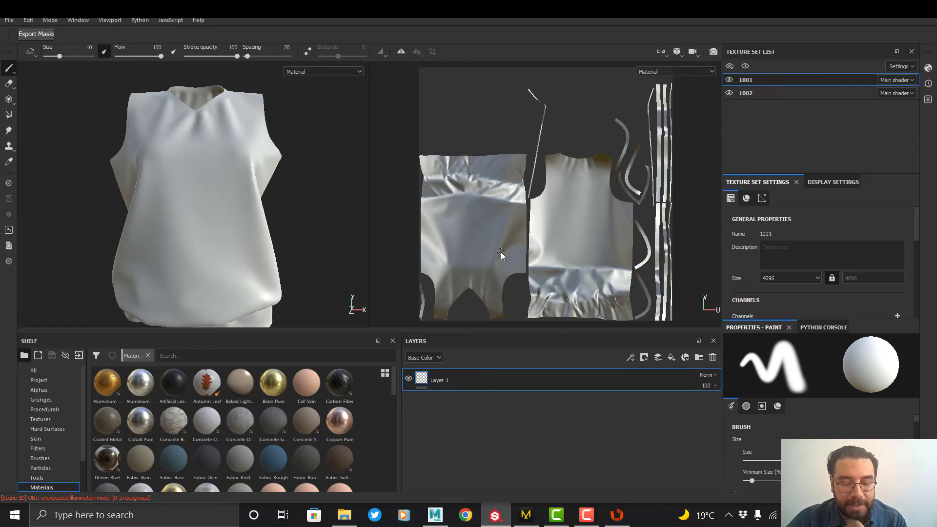
{"action": "left_click_drag", "start_coordinate": [239, 201], "coordinate": [285, 203], "text": "alt"}
{"action": "right_click_drag", "start_coordinate": [285, 203], "coordinate": [204, 283], "text": "alt"}
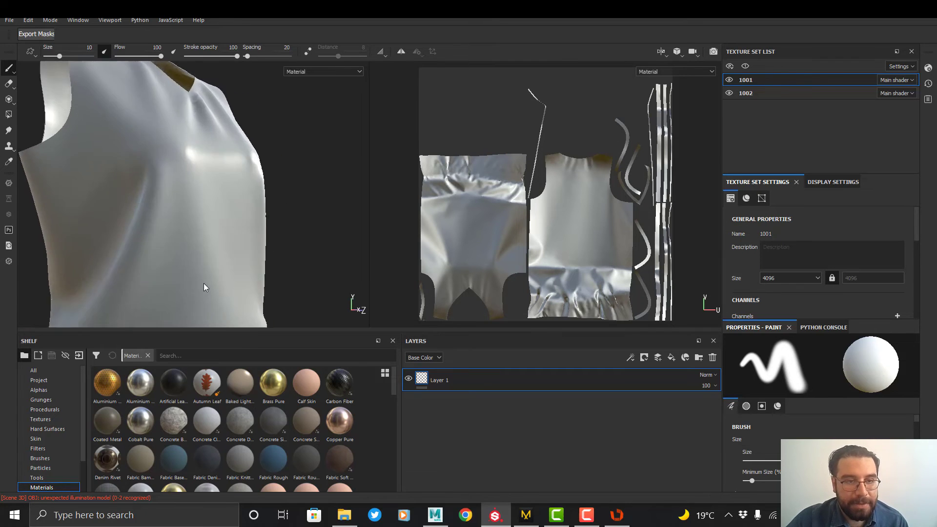
{"action": "left_click_drag", "start_coordinate": [203, 283], "coordinate": [215, 186], "text": "alt"}
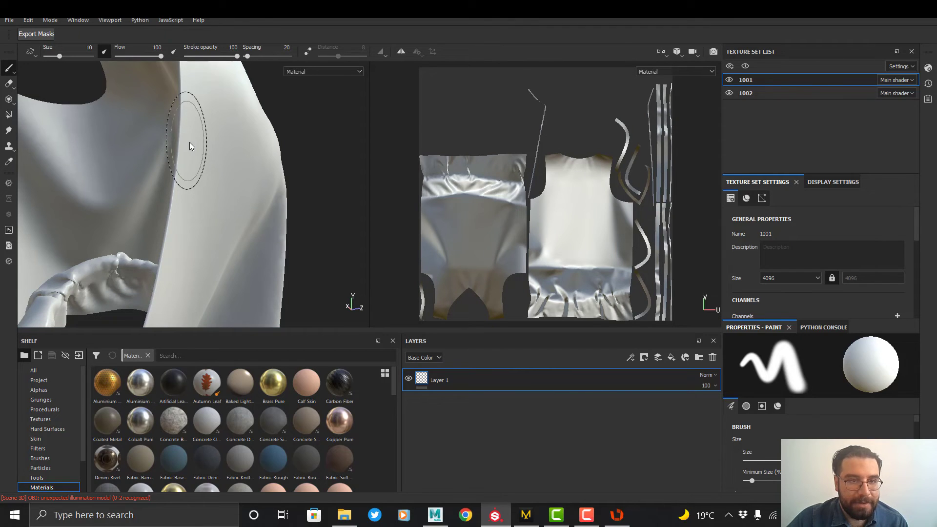
{"action": "left_click_drag", "start_coordinate": [218, 191], "coordinate": [147, 171], "text": "alt"}
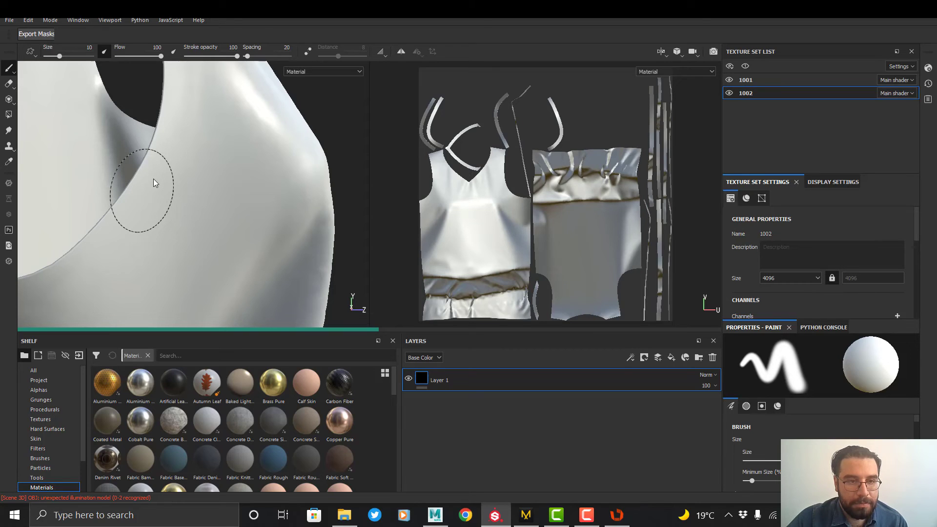
{"action": "mouse_move", "coordinate": [173, 195]}
{"action": "left_mouse_down", "text": "alt"}
{"action": "mouse_move", "coordinate": [174, 180]}
{"action": "mouse_move", "coordinate": [164, 263]}
{"action": "mouse_move", "coordinate": [169, 183]}
{"action": "mouse_move", "coordinate": [154, 210]}
{"action": "mouse_move", "coordinate": [163, 240]}
{"action": "mouse_move", "coordinate": [177, 178]}
{"action": "left_mouse_up", "text": "alt"}
{"action": "right_click_drag", "start_coordinate": [177, 179], "coordinate": [55, 134], "text": "alt"}
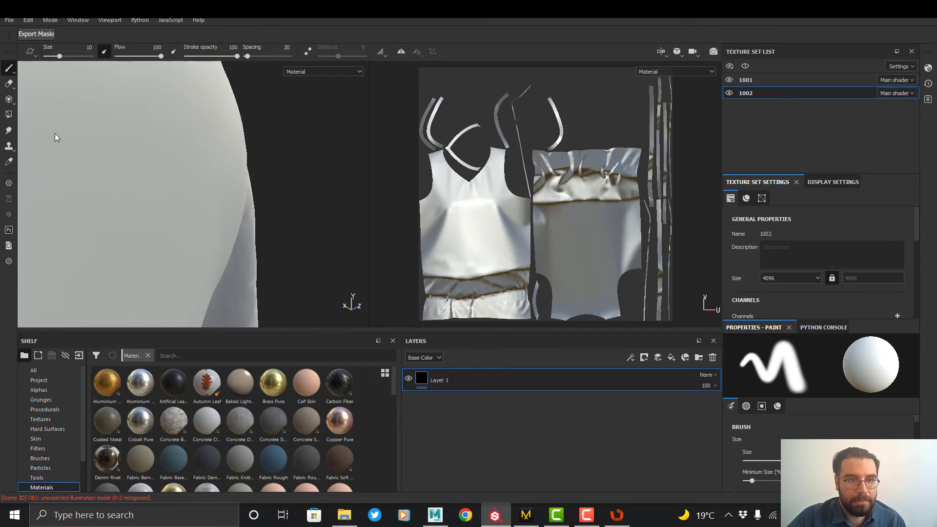
{"action": "left_click_drag", "start_coordinate": [55, 134], "coordinate": [177, 168], "text": "alt"}
{"action": "mouse_move", "coordinate": [177, 164]}
{"action": "right_mouse_down", "text": "alt"}
{"action": "mouse_move", "coordinate": [183, 205]}
{"action": "mouse_move", "coordinate": [163, 181]}
{"action": "mouse_move", "coordinate": [115, 175]}
{"action": "right_mouse_up", "text": "alt"}
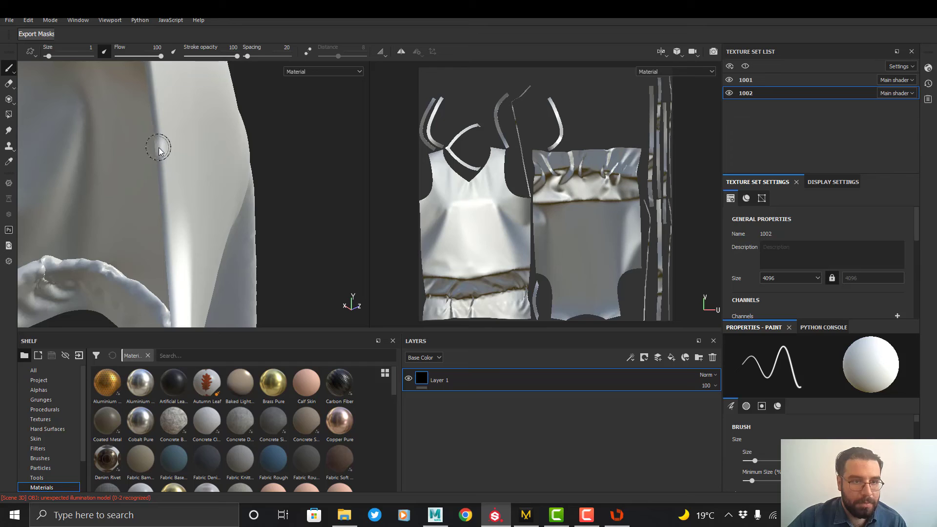
Paint a test stroke down the armhole edge in texture set 1002 with a size 1 brush, and undo it
{"action": "left_click_drag", "start_coordinate": [157, 146], "coordinate": [168, 265]}
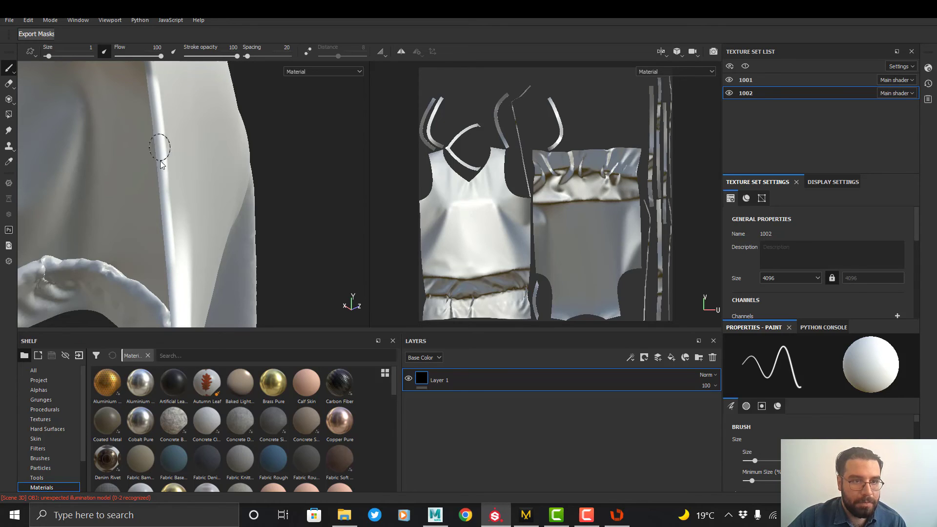
{"action": "left_click_drag", "start_coordinate": [161, 163], "coordinate": [65, 157], "text": "alt"}
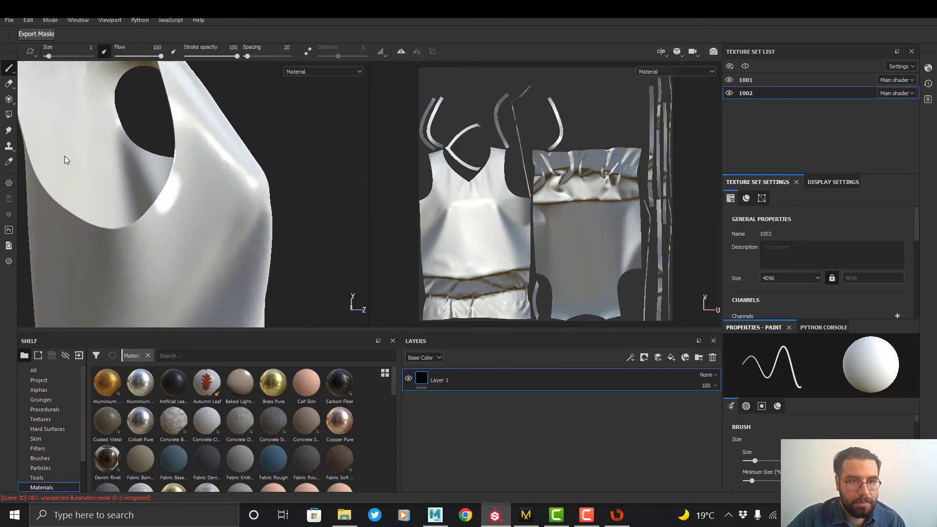
{"action": "right_click_drag", "start_coordinate": [64, 156], "coordinate": [151, 185], "text": "alt"}
{"action": "left_click_drag", "start_coordinate": [313, 204], "coordinate": [213, 183], "text": "alt"}
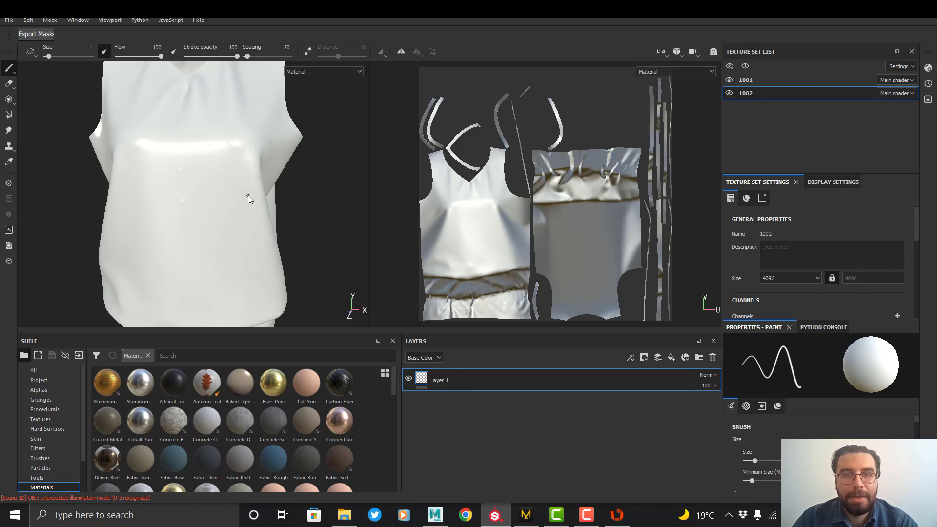